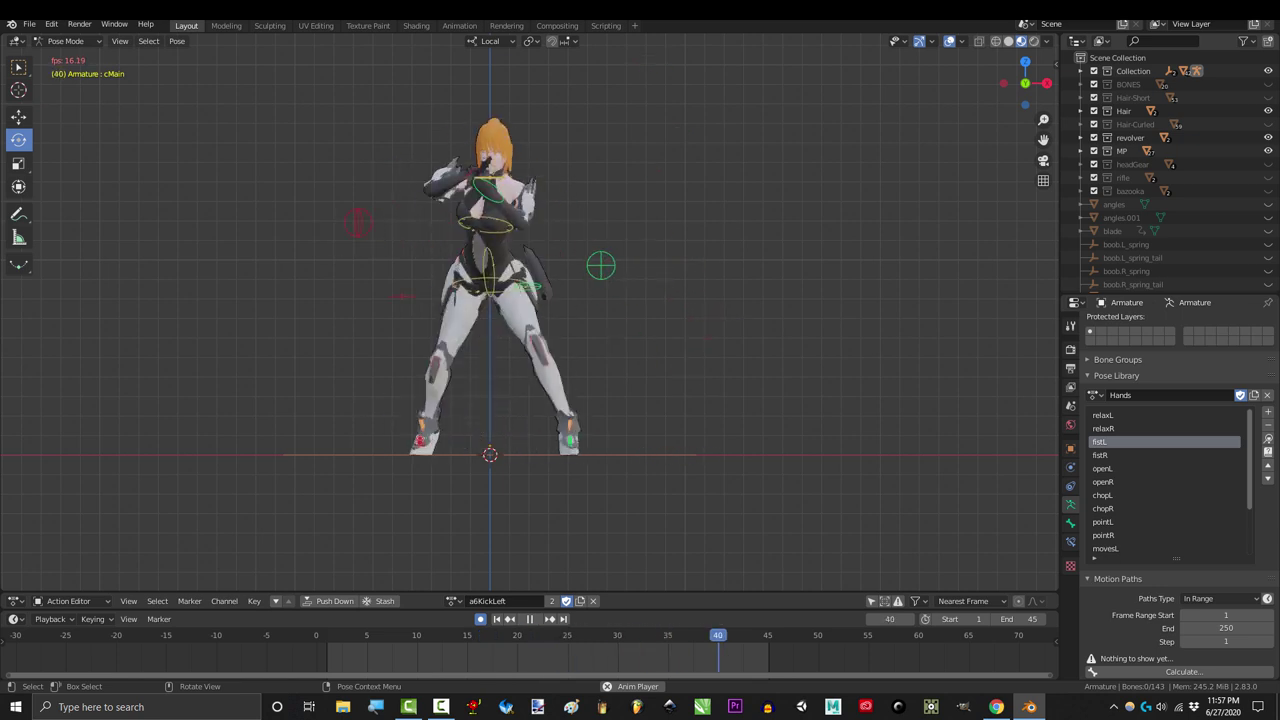
- Watch the looping kick animation from the opposite side, then rotate the view around the character
{"action": "key", "text": "ctrl+KP_1"}
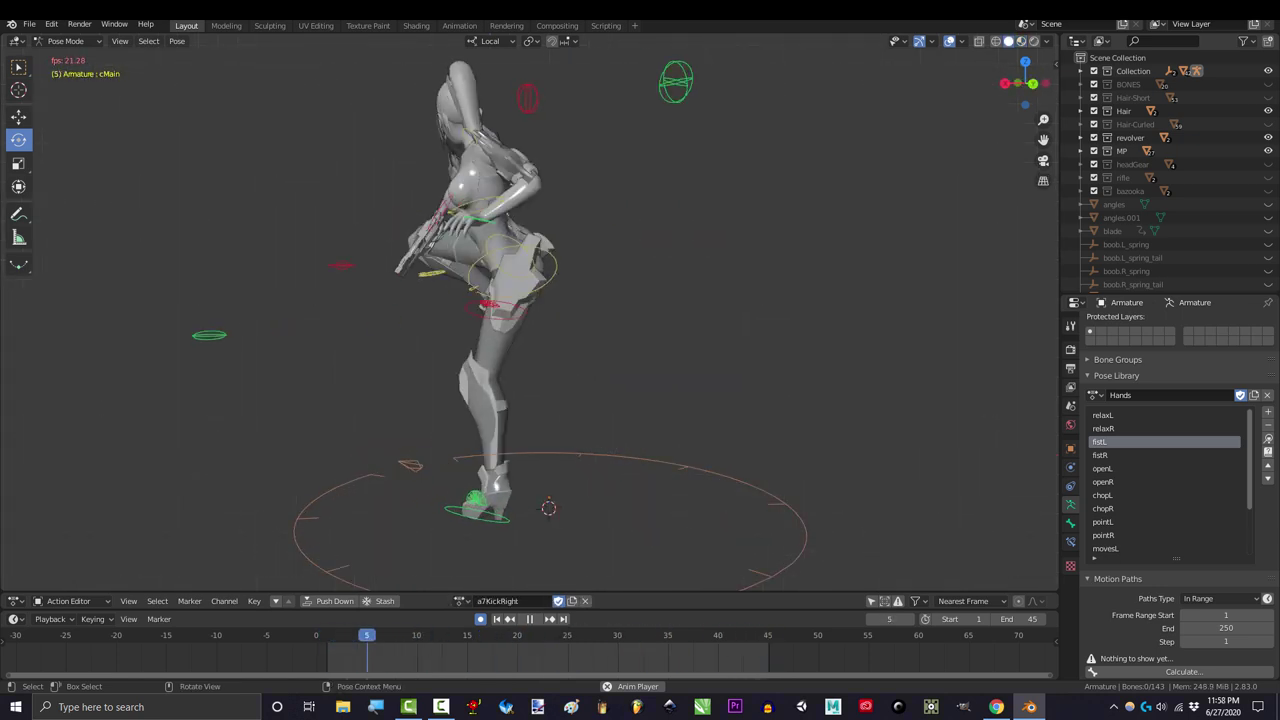
{"action": "key", "text": "KP_4"}
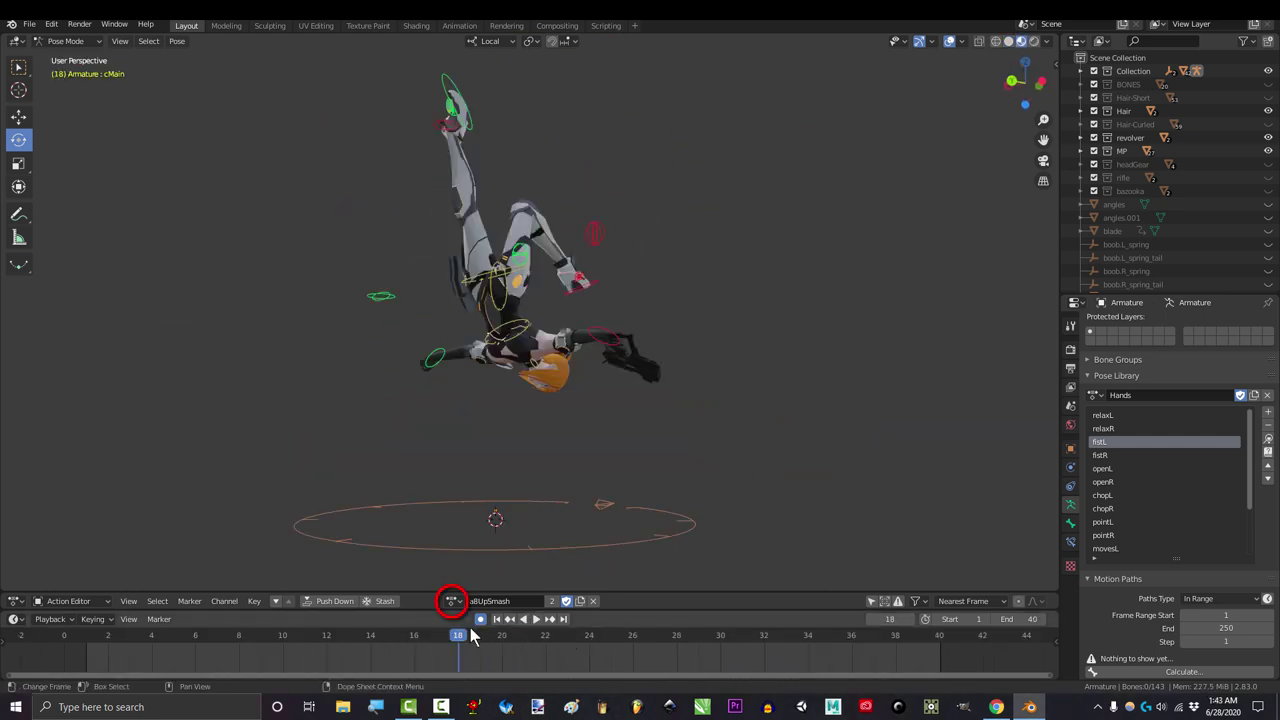
- Load a saved action, move the head target bone to a new pose, and rename the action
{"action": "left_click", "coordinate": [451, 600]}
{"action": "left_click", "coordinate": [530, 563]}
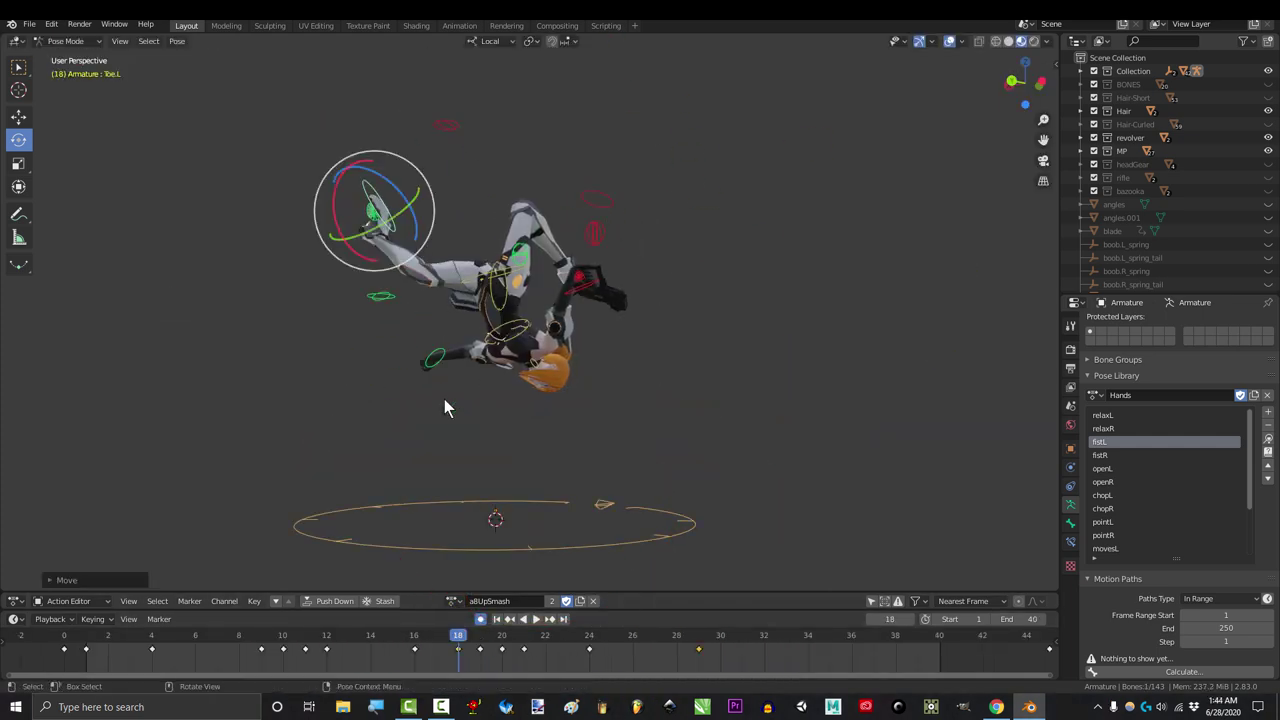
{"action": "key", "text": "g"}
{"action": "left_click", "coordinate": [650, 391]}
{"action": "middle_click_drag", "start_coordinate": [650, 391], "coordinate": [2, 407]}
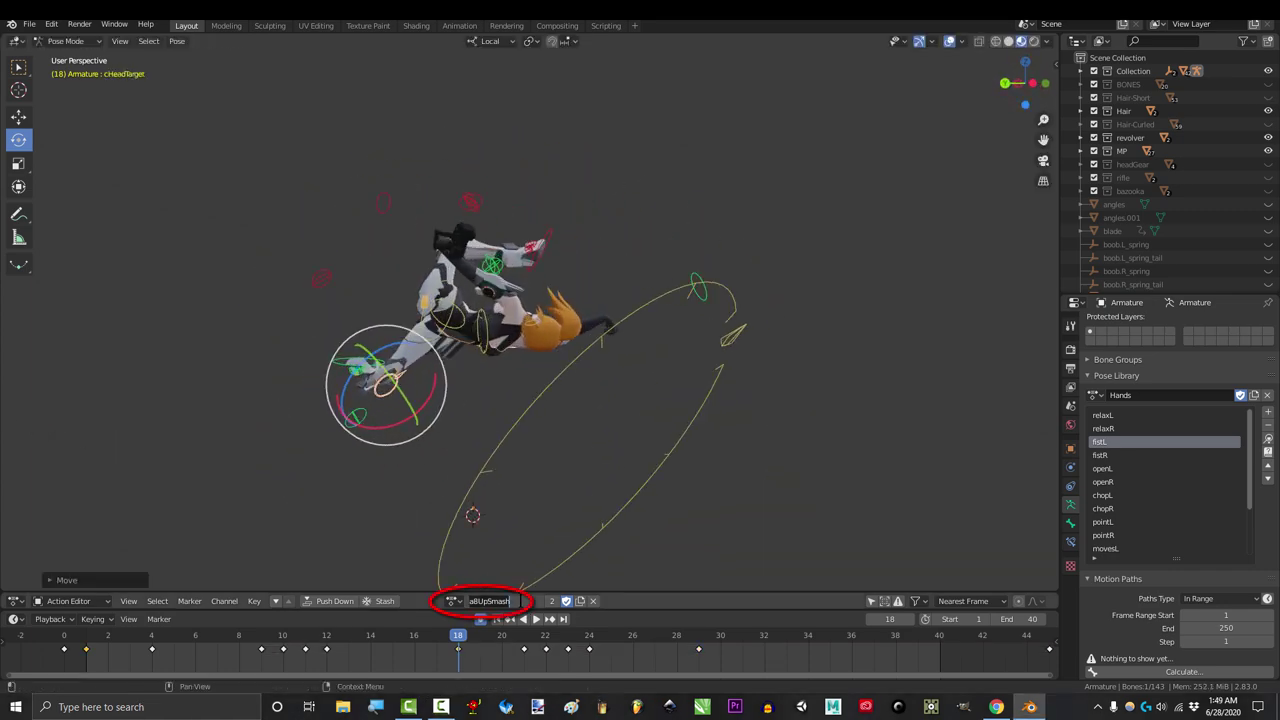
{"action": "type", "text": "TEMEEEEE"}
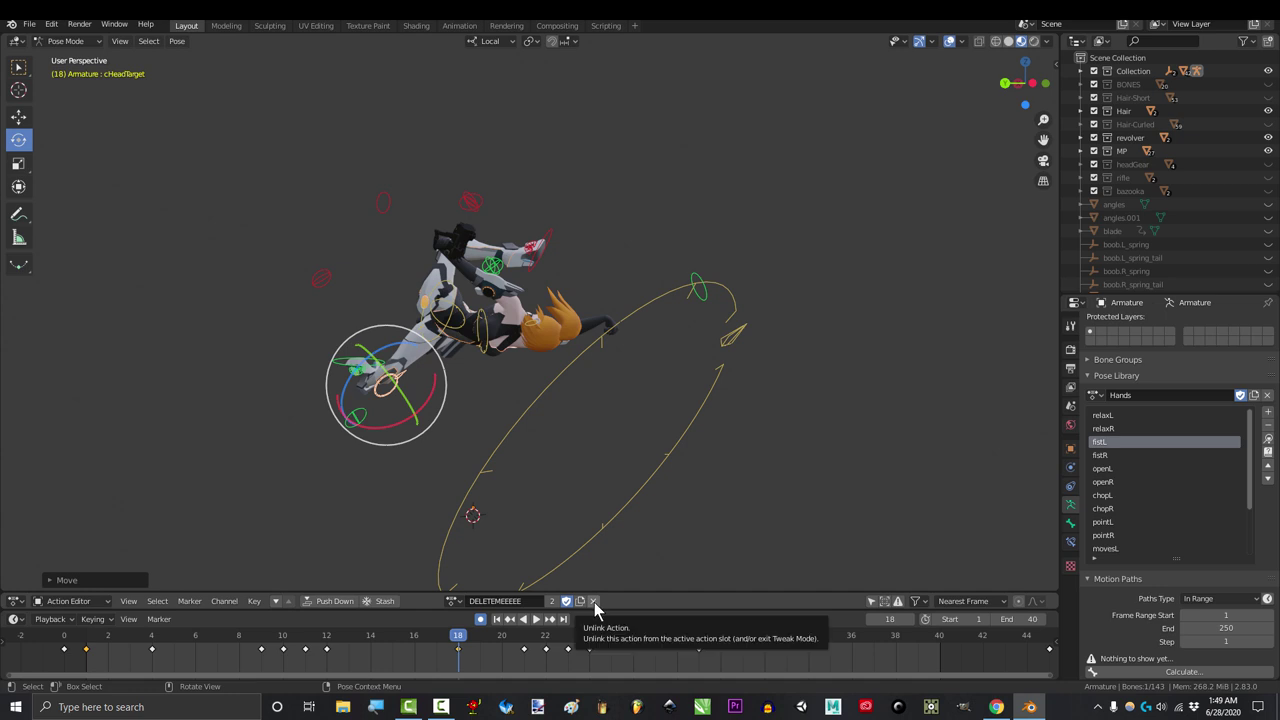
{"action": "left_click", "coordinate": [441, 706]}
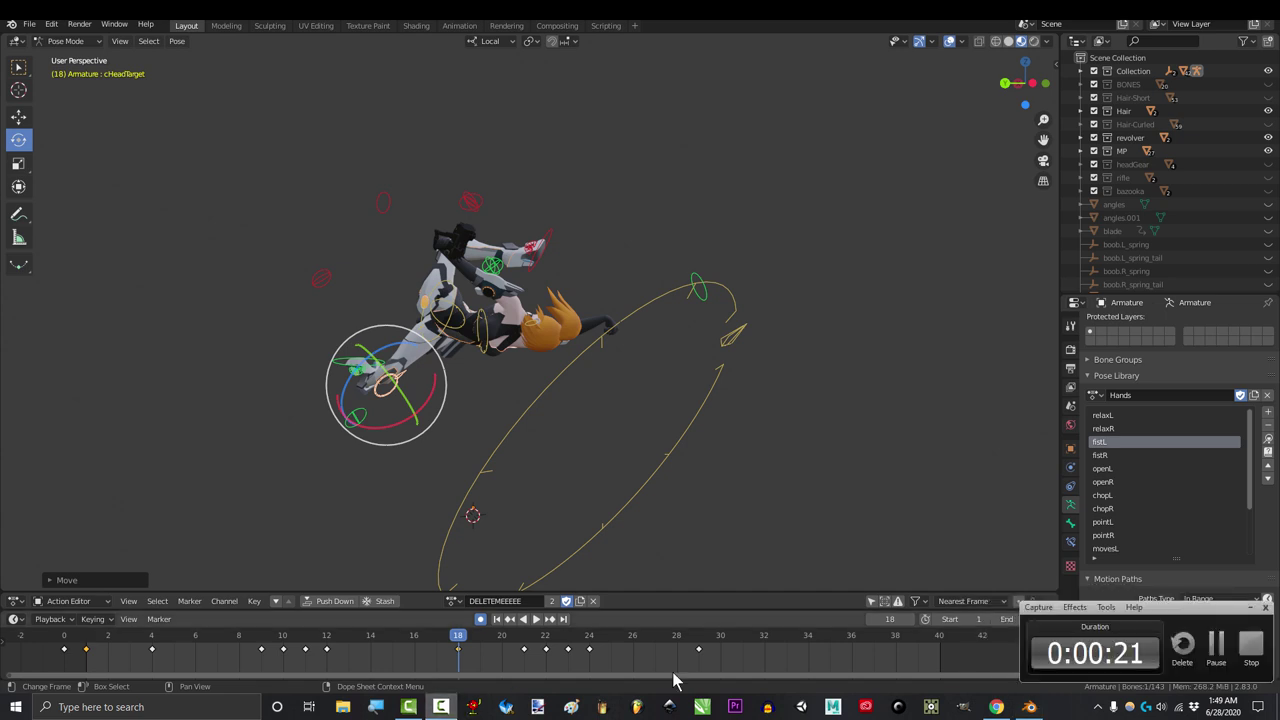
- Close the Chrome window, then close Edge and confirm closing all its tabs
{"action": "left_click", "coordinate": [1216, 662]}
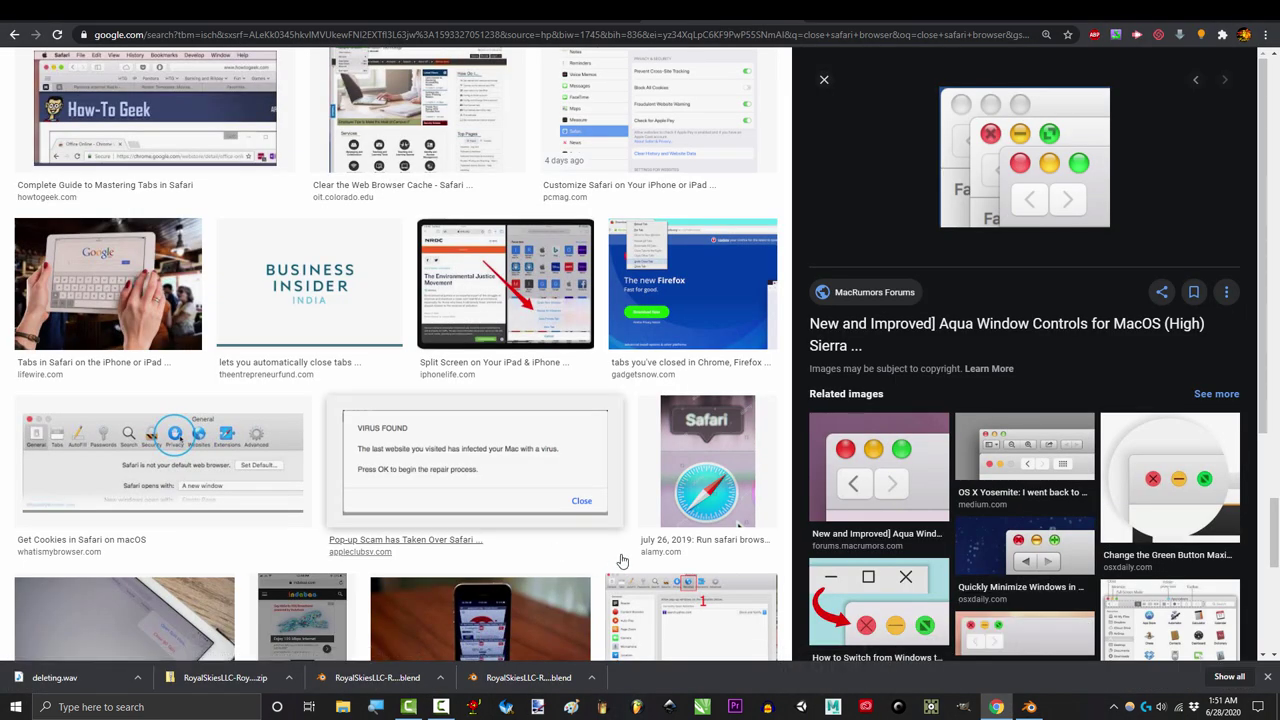
{"action": "scroll", "coordinate": [623, 563], "scroll_direction": "up", "scroll_amount": 4}
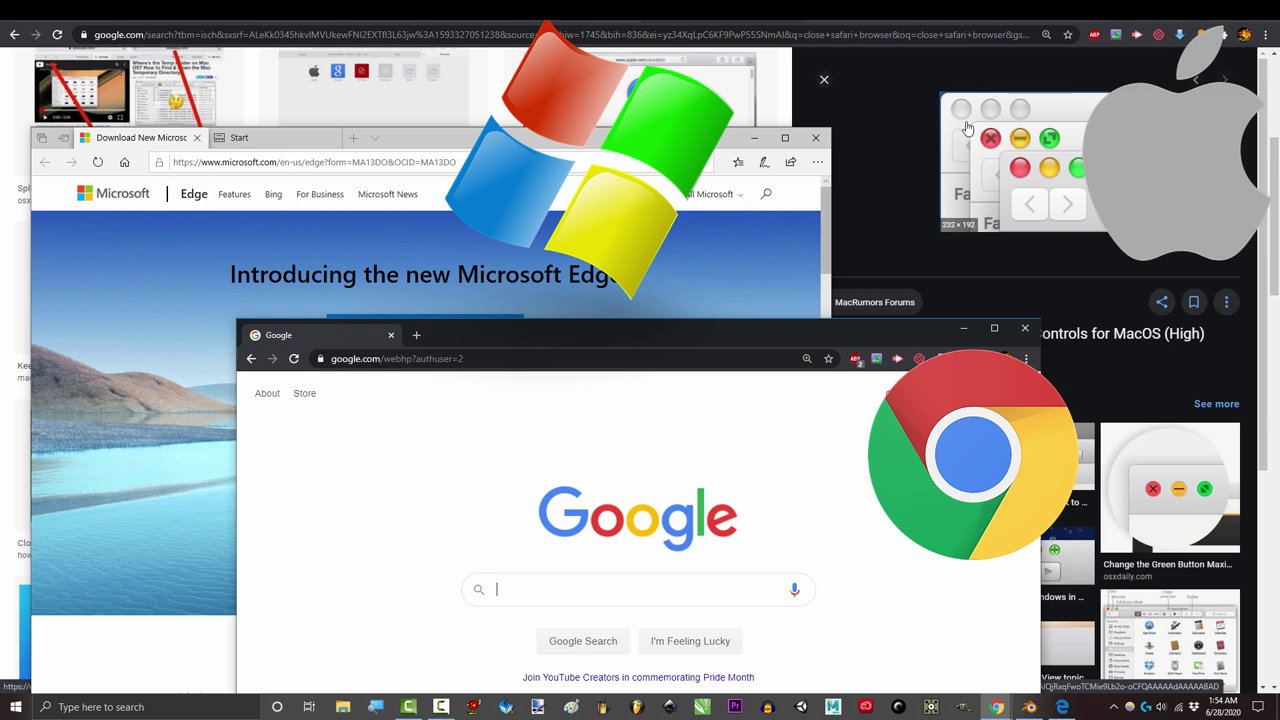
{"action": "left_click", "coordinate": [1024, 328]}
{"action": "left_click", "coordinate": [816, 139]}
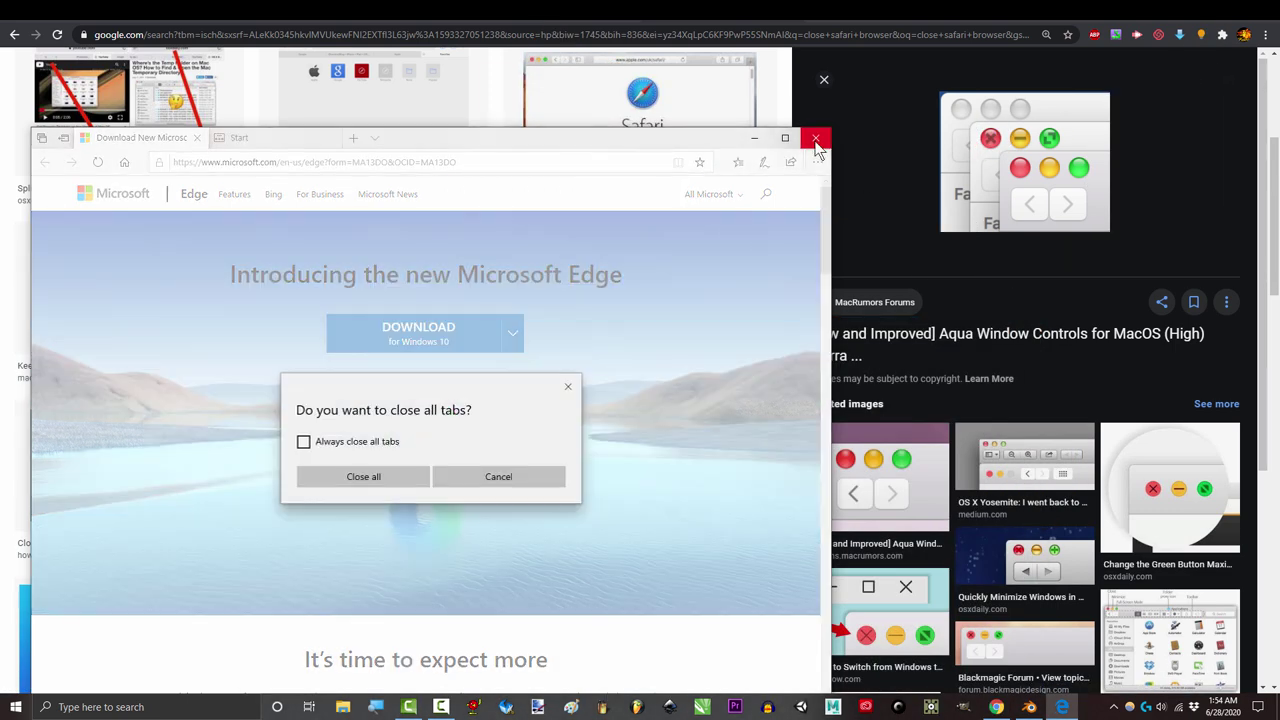
{"action": "left_click", "coordinate": [336, 478]}
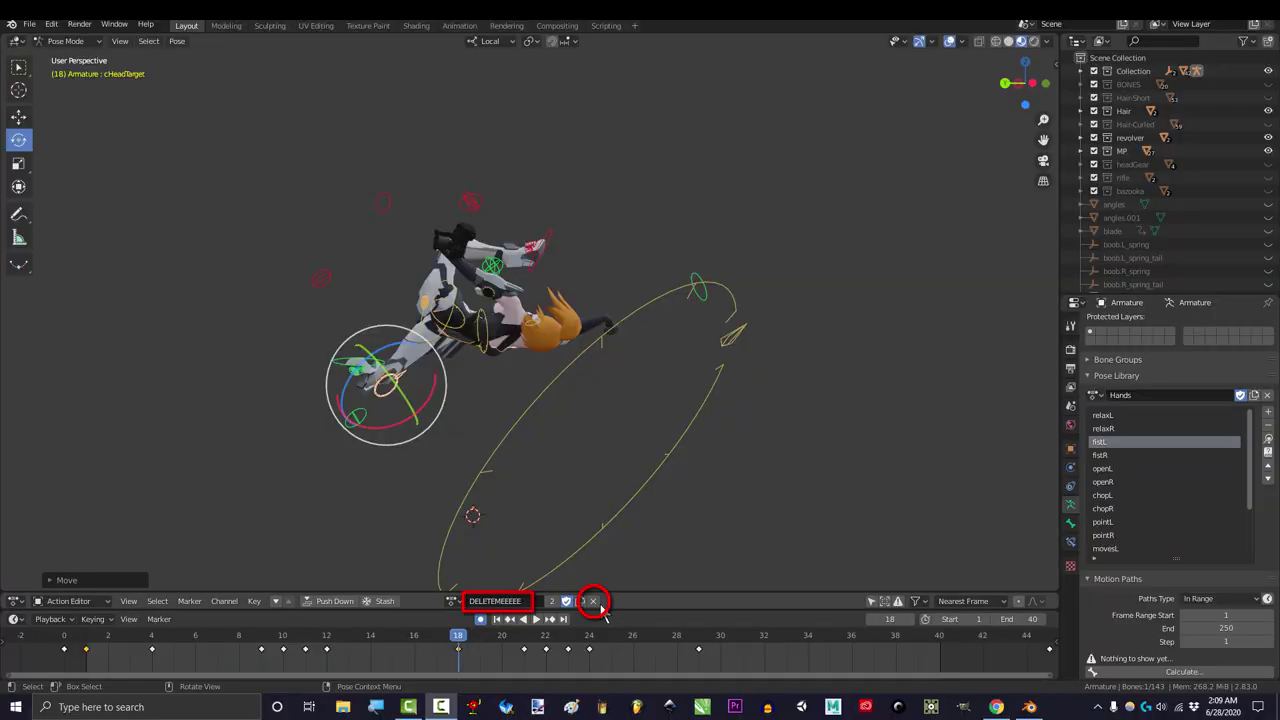
- Unlink DELETEMEEEEE from the armature and find it in the action list
{"action": "left_click", "coordinate": [594, 602]}
{"action": "left_click", "coordinate": [481, 601]}
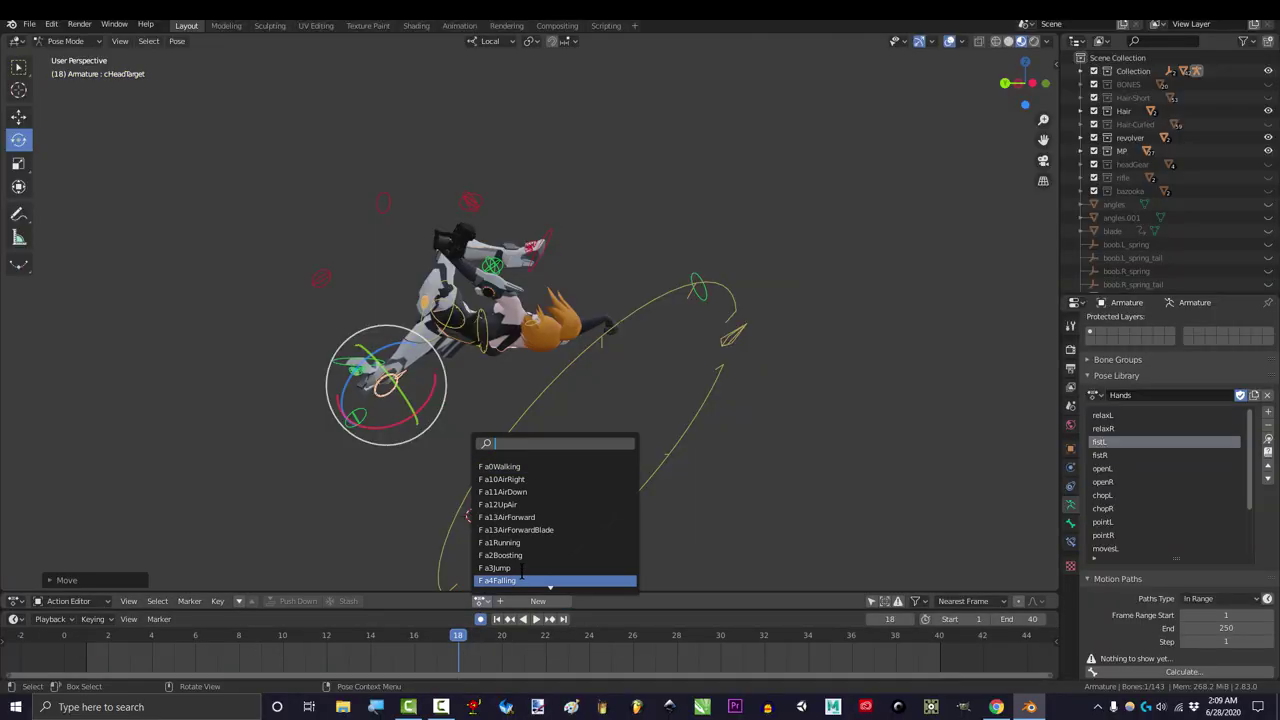
{"action": "scroll", "coordinate": [521, 572], "scroll_direction": "down", "scroll_amount": 12}
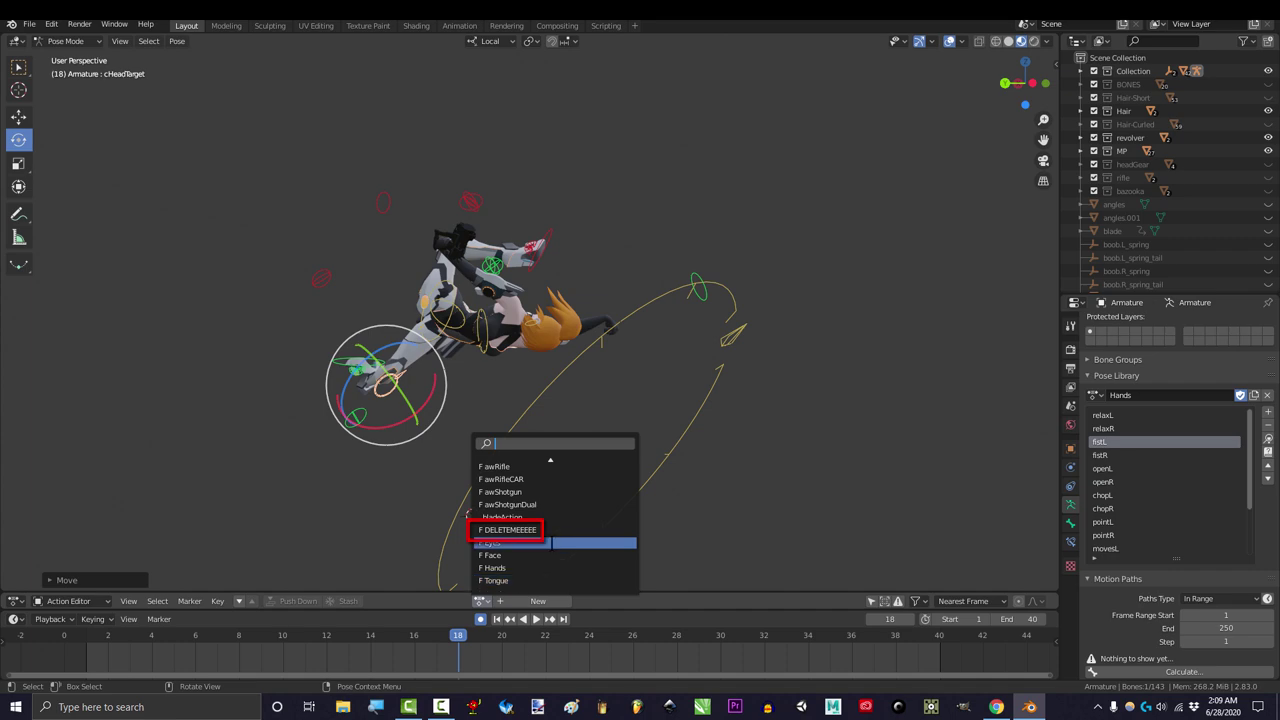
{"action": "scroll", "coordinate": [554, 535], "scroll_direction": "down", "scroll_amount": 1}
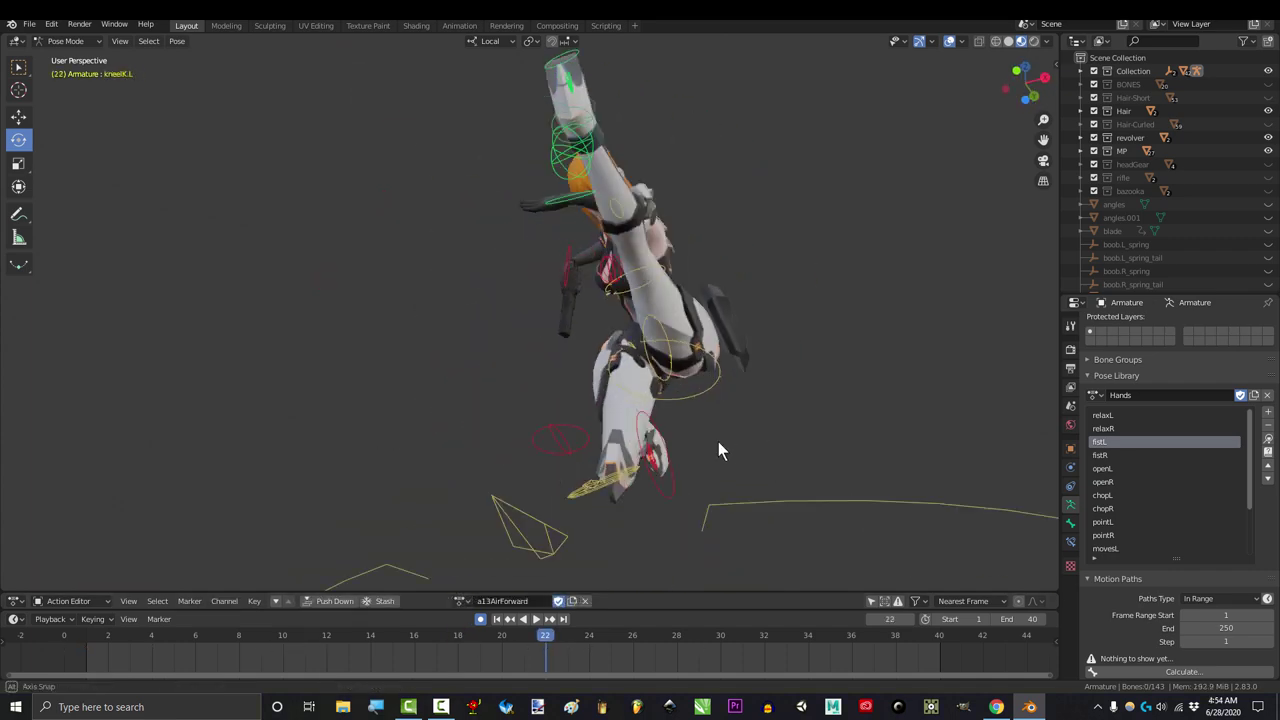
{"action": "mouse_move", "coordinate": [718, 441]}
{"action": "middle_mouse_down"}
{"action": "mouse_move", "coordinate": [520, 434]}
{"action": "mouse_move", "coordinate": [324, 491]}
{"action": "mouse_move", "coordinate": [82, 514]}
{"action": "middle_mouse_up"}
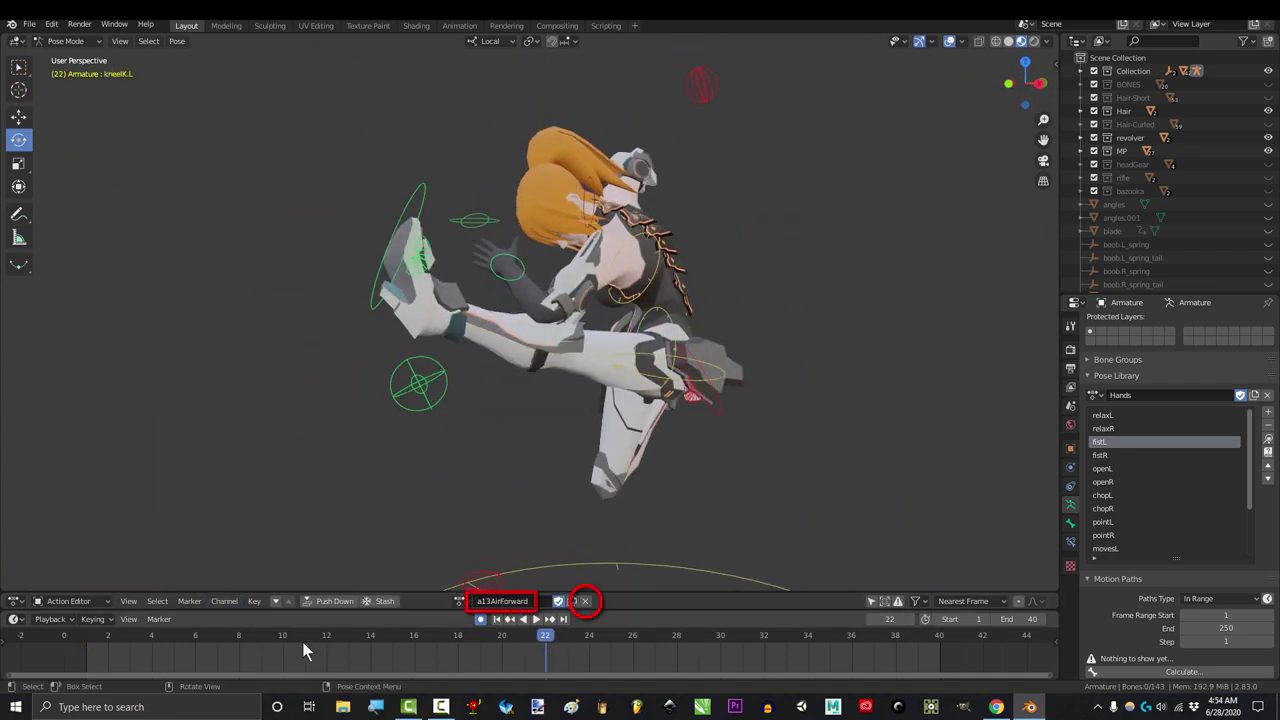
- Unlink a13AirForward, check its user count, relink and unlink it again, then assign a4Falling
{"action": "left_click", "coordinate": [586, 600], "text": "shift"}
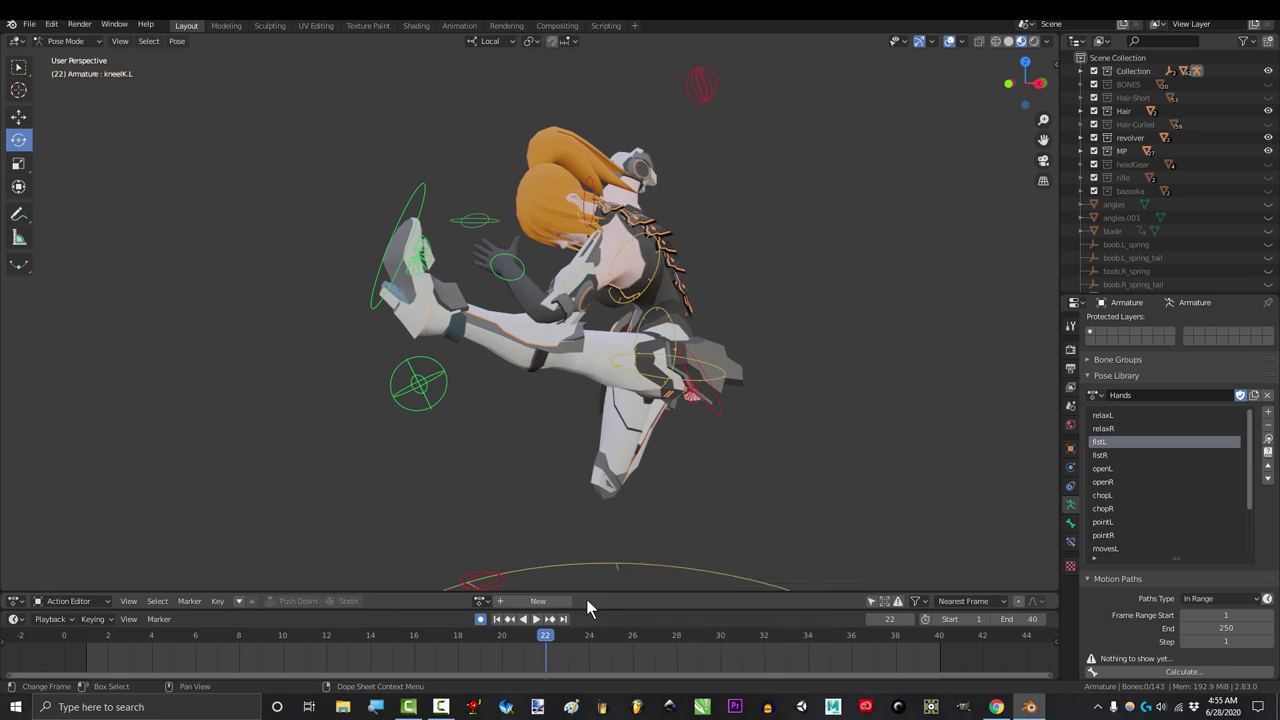
{"action": "left_click", "coordinate": [482, 601]}
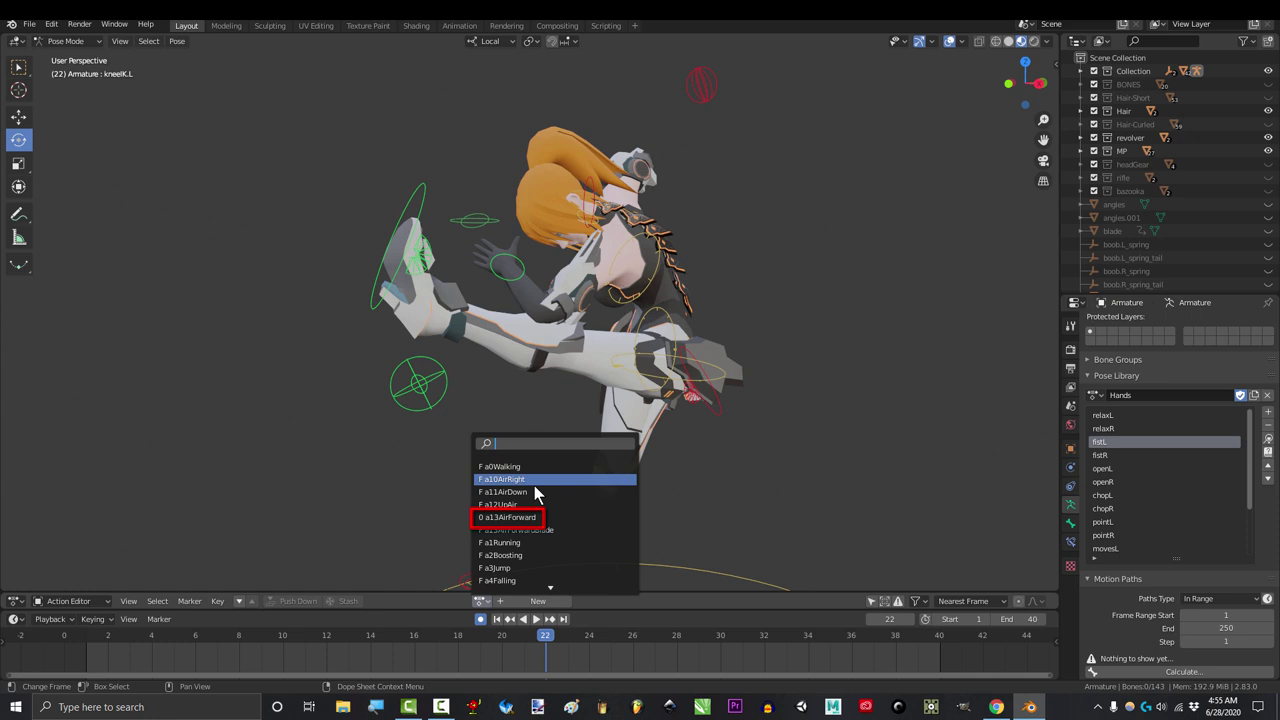
{"action": "key", "text": "Escape"}
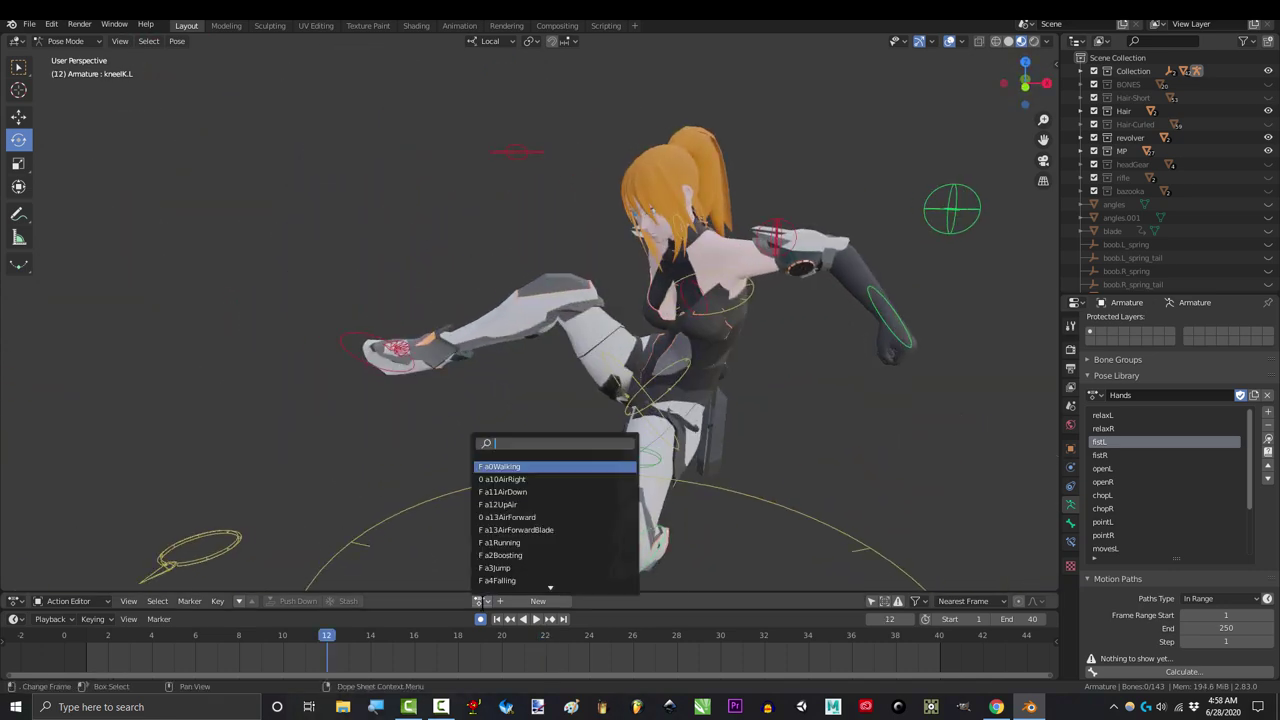
{"action": "left_click", "coordinate": [512, 517]}
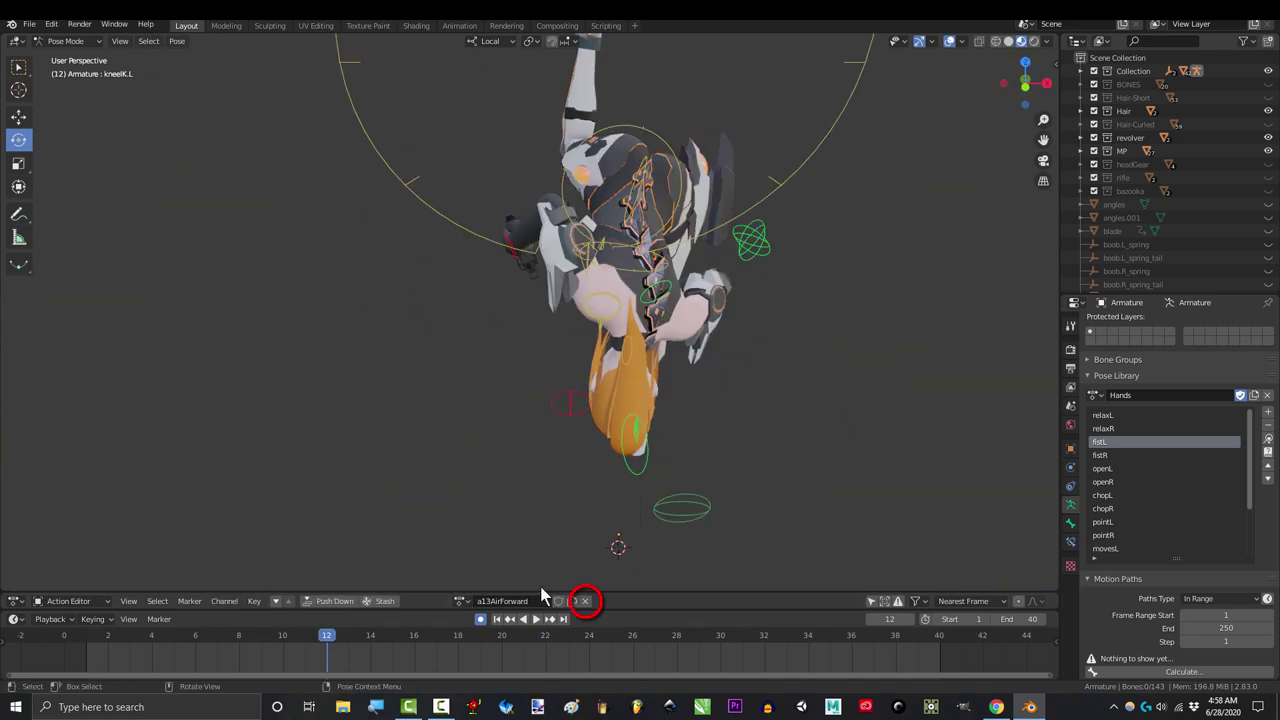
{"action": "left_click", "coordinate": [585, 600]}
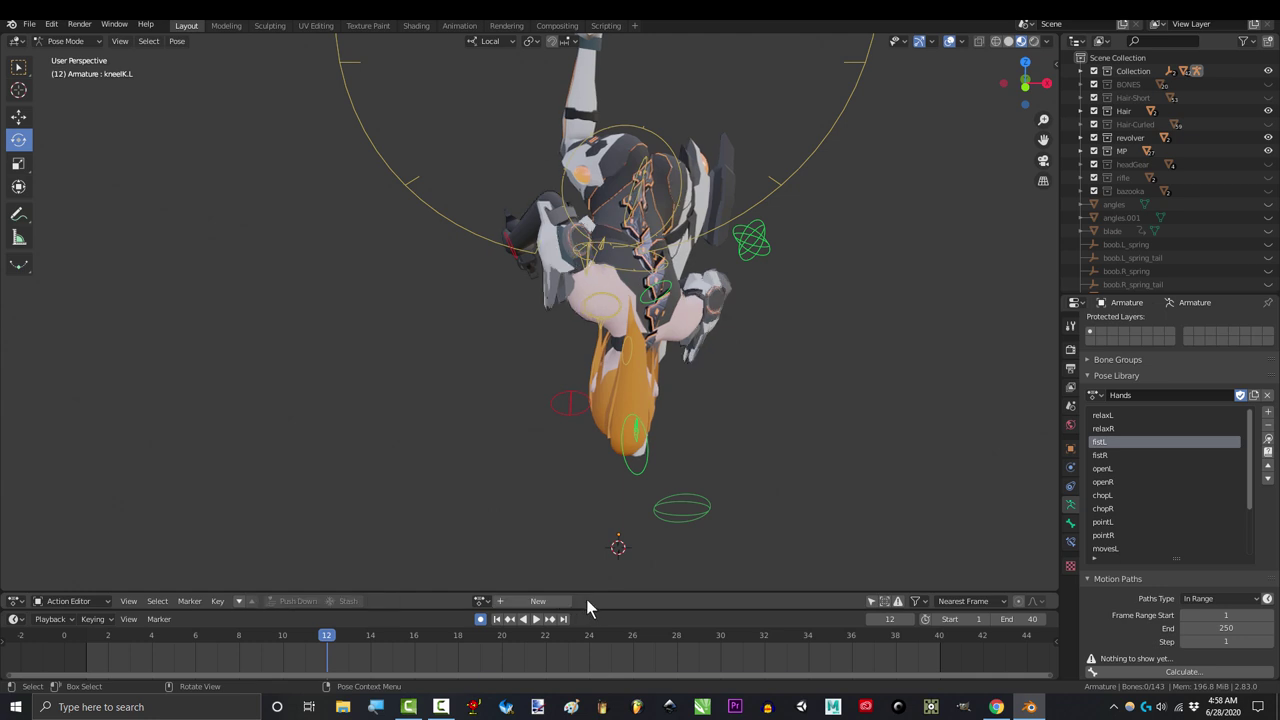
{"action": "left_click", "coordinate": [480, 601]}
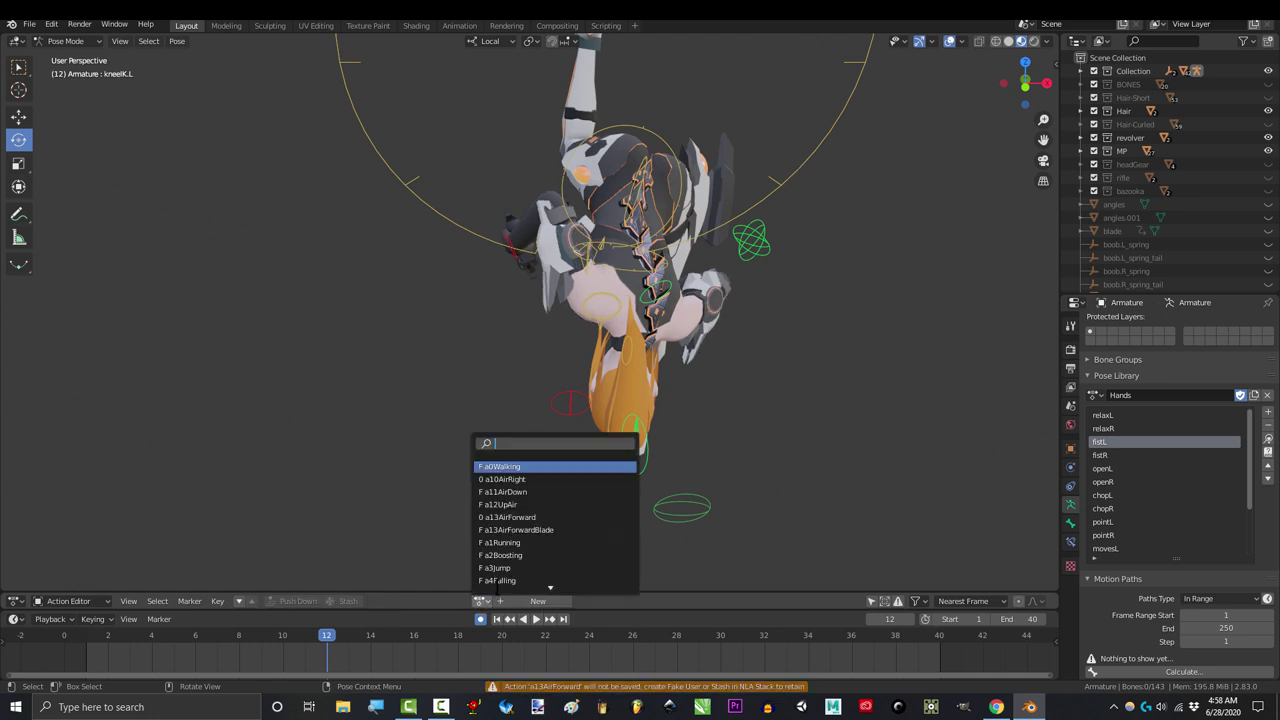
{"action": "left_click", "coordinate": [505, 580]}
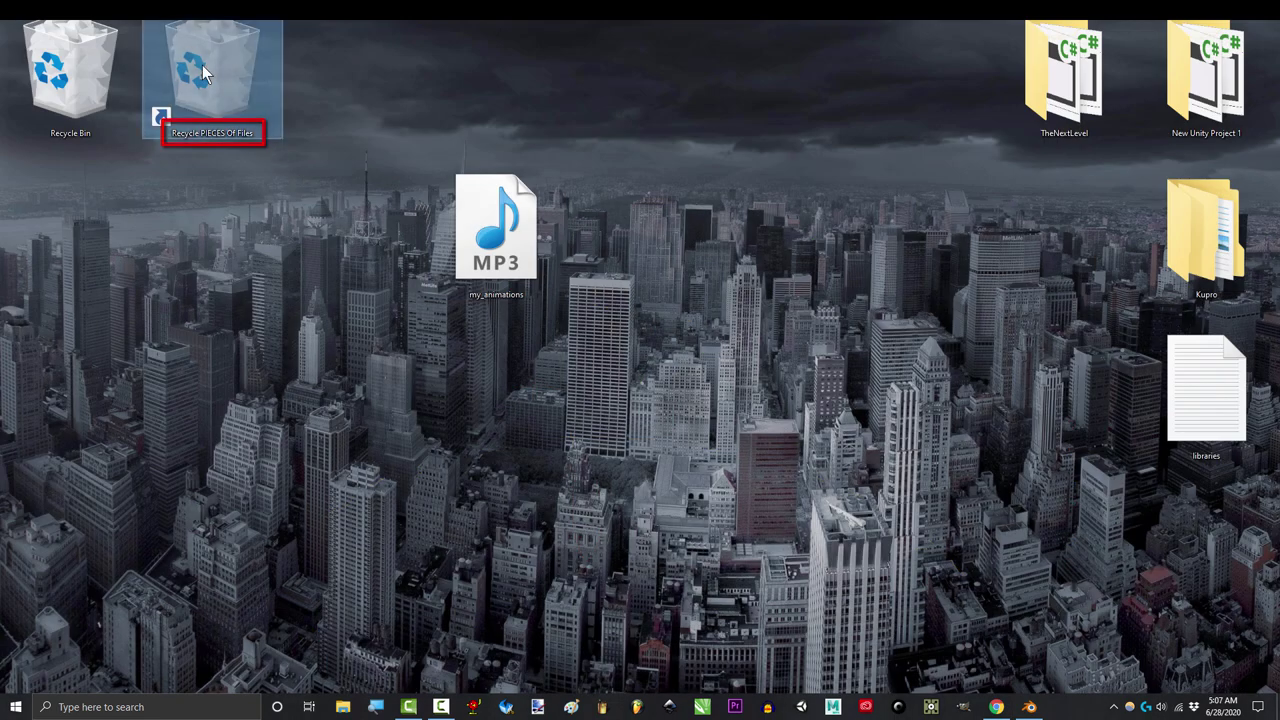
- Drag the my_animations file onto the Recycle PIECES Of Files shortcut
{"action": "left_click", "coordinate": [203, 139]}
{"action": "left_click_drag", "start_coordinate": [527, 255], "coordinate": [246, 99]}
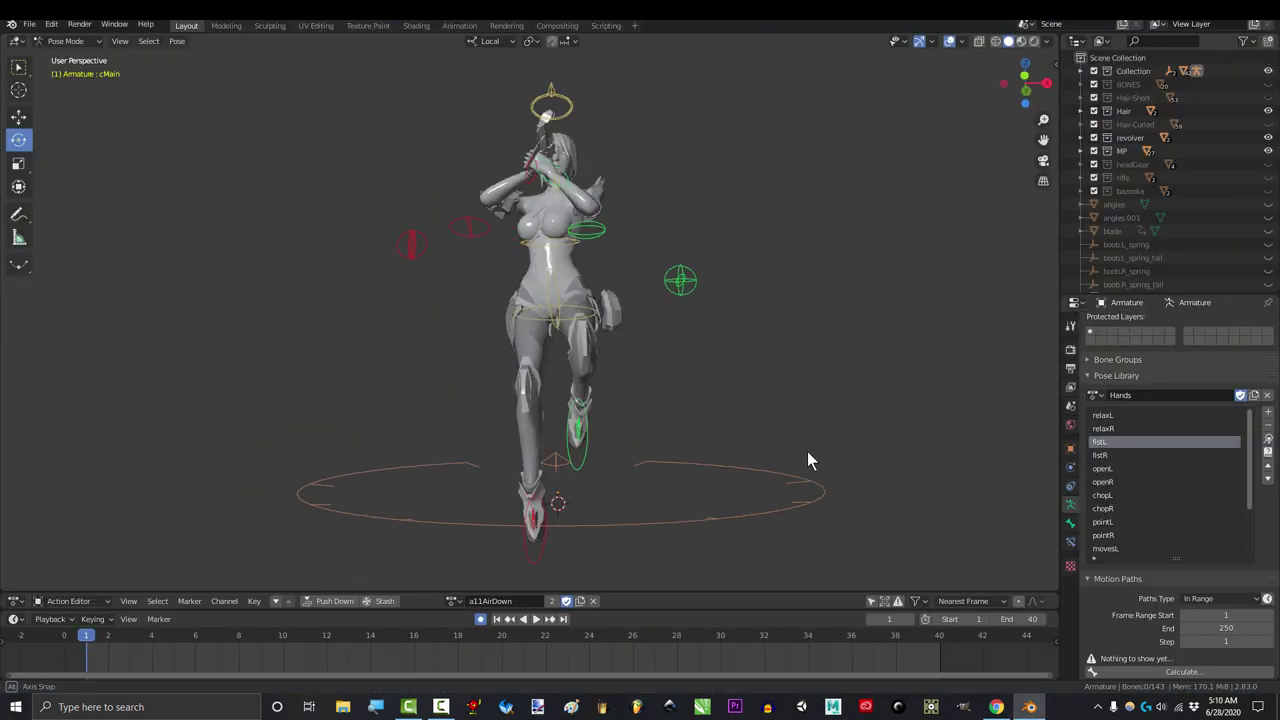
{"action": "middle_click_drag", "start_coordinate": [807, 451], "coordinate": [240, 535]}
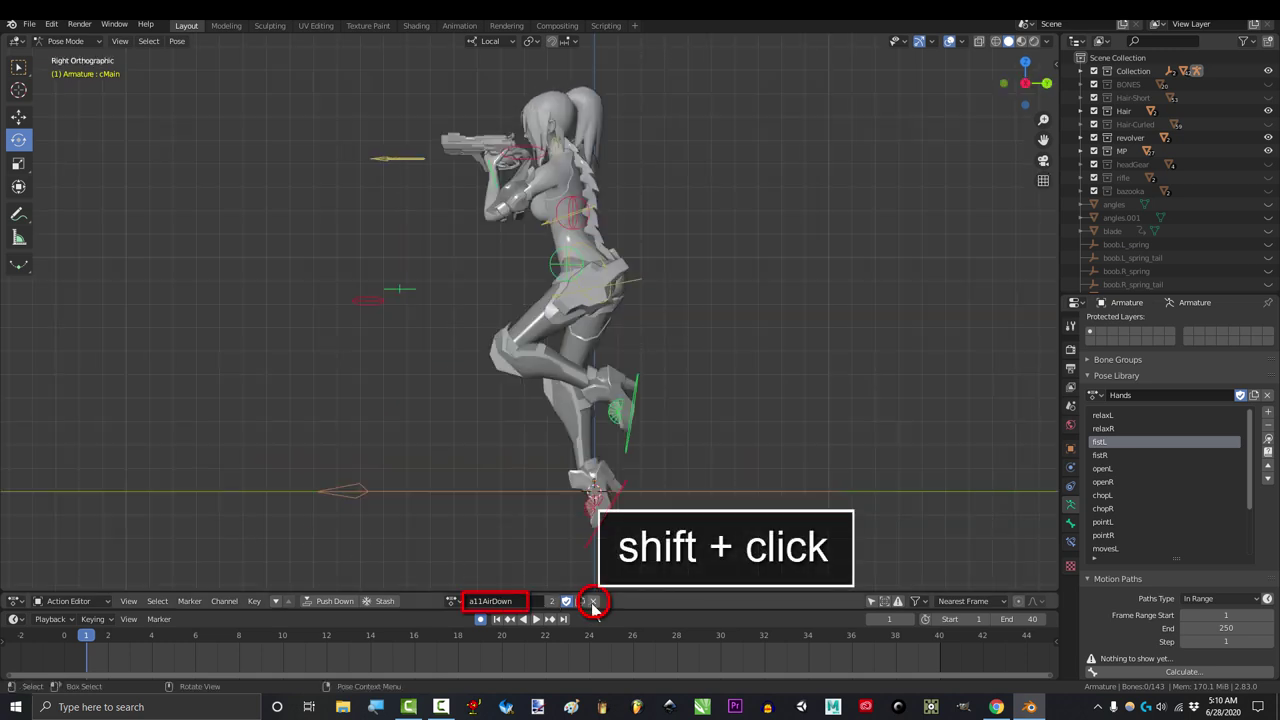
- Unlink a11AirDown, assign a0Walking, then quit Blender without saving and relaunch it
{"action": "left_click", "coordinate": [592, 601], "text": "shift"}
{"action": "left_click", "coordinate": [480, 601]}
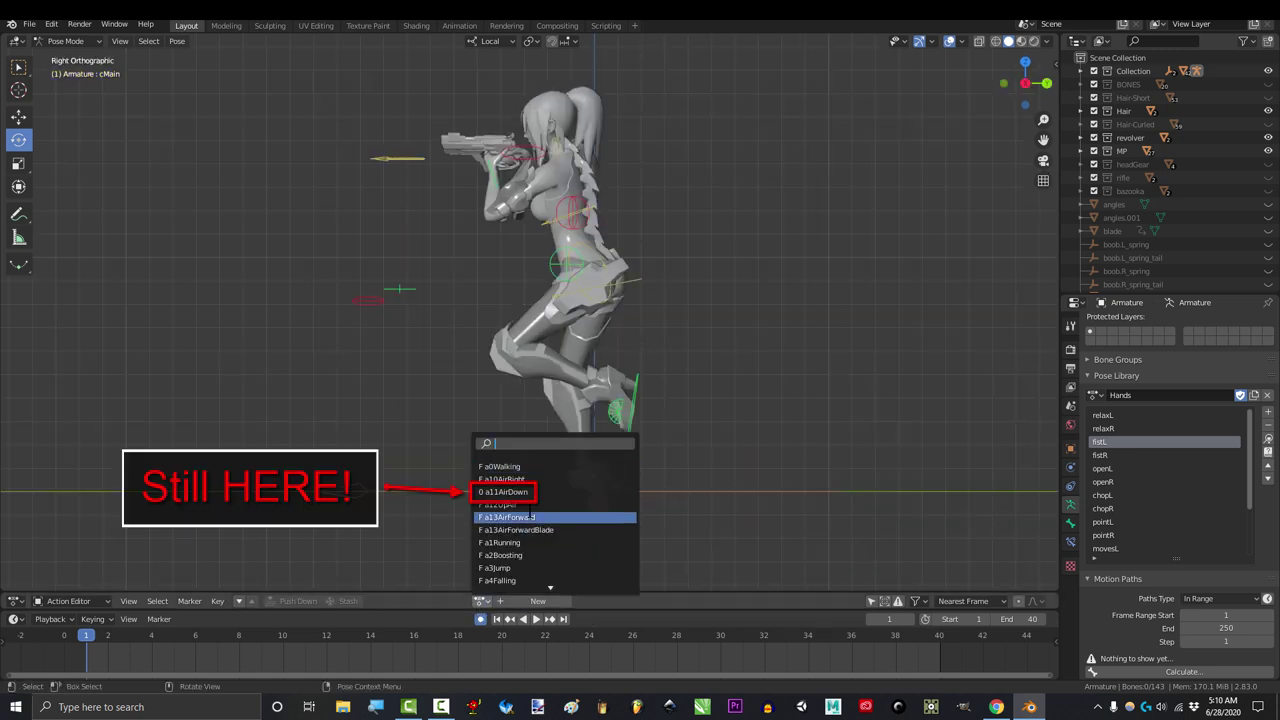
{"action": "left_click", "coordinate": [544, 466]}
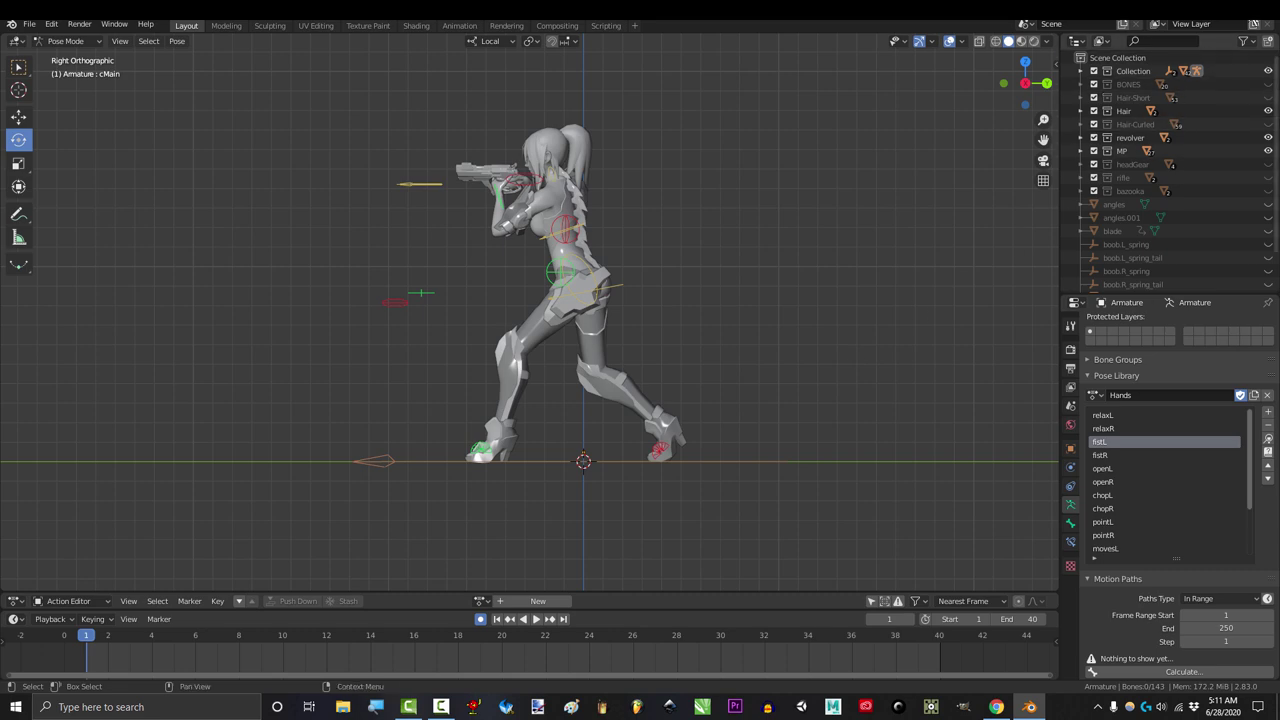
{"action": "key", "text": "ctrl+q"}
{"action": "left_click", "coordinate": [672, 377]}
{"action": "left_click", "coordinate": [1030, 707]}
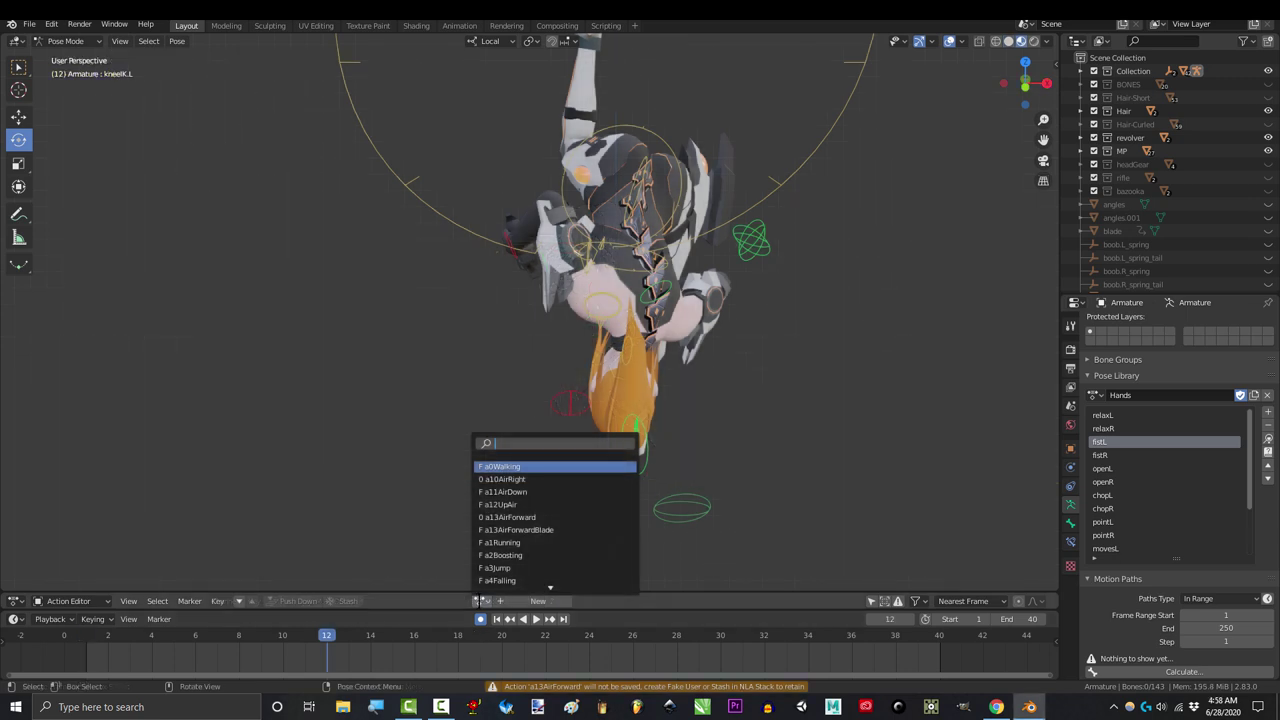
- Assign and unlink a3Jump, then assign and unlink a13AirForward
{"action": "left_click", "coordinate": [495, 567]}
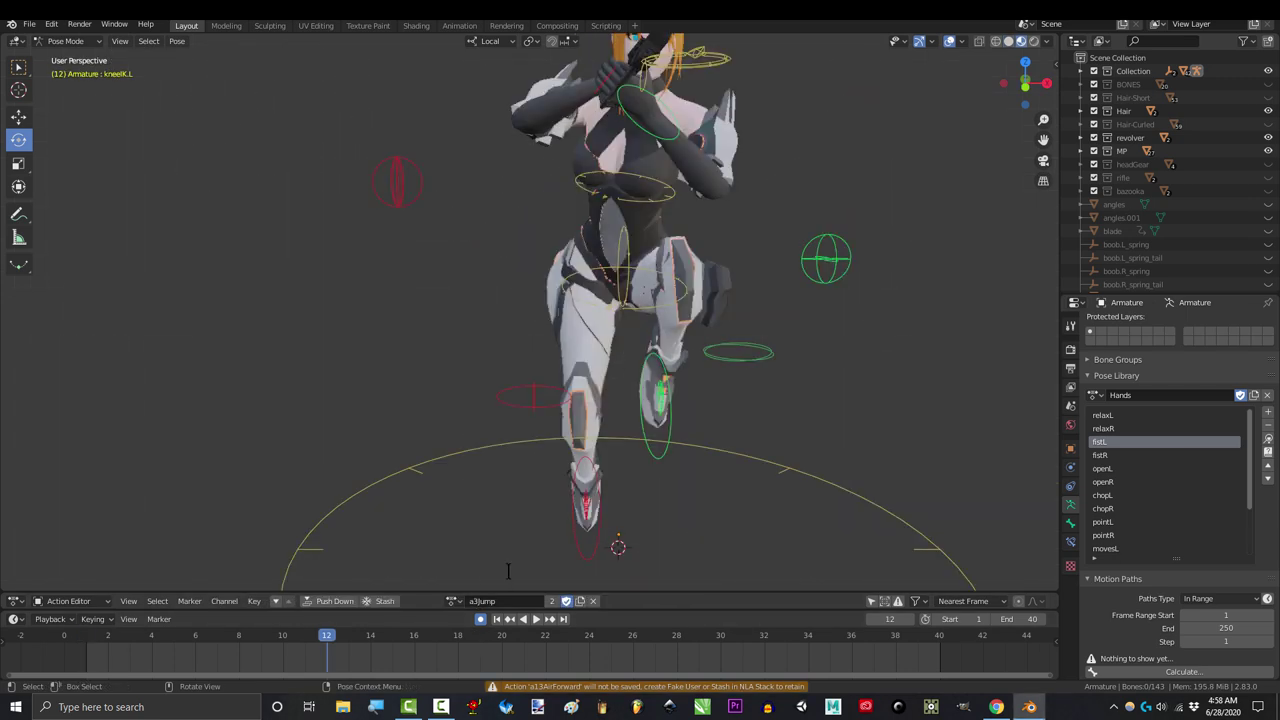
{"action": "left_click", "coordinate": [593, 601]}
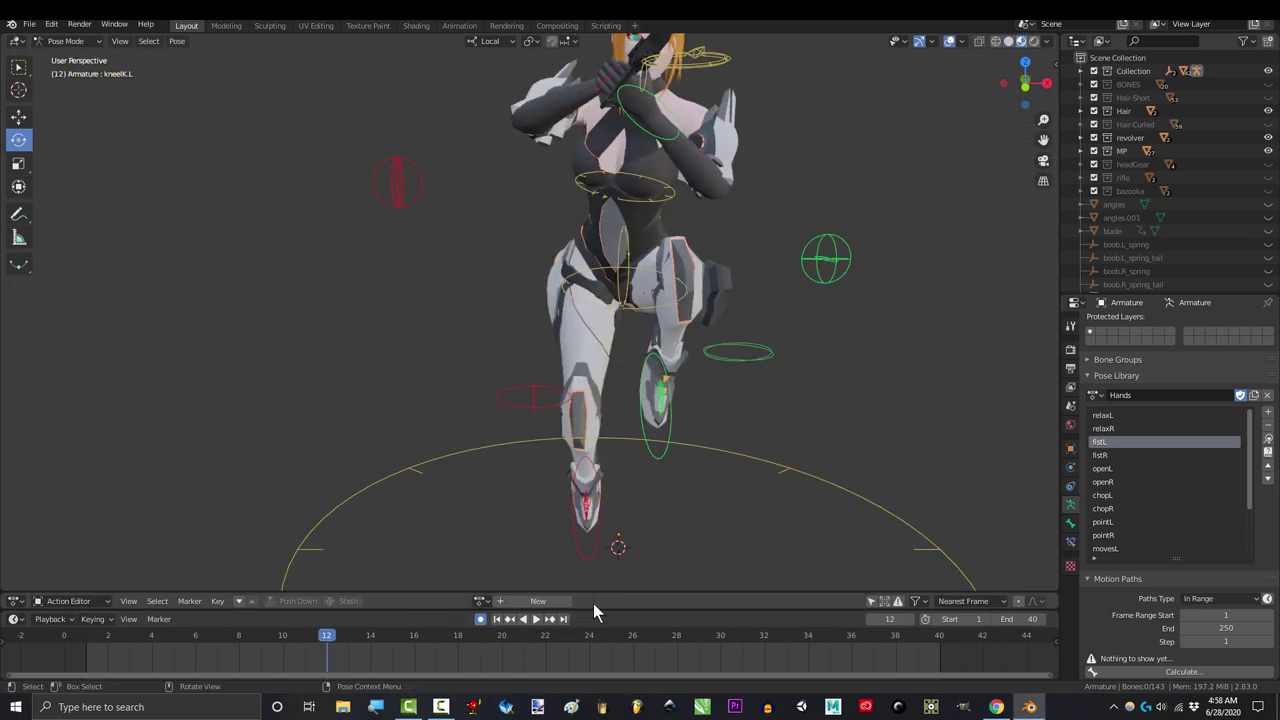
{"action": "left_click", "coordinate": [481, 601]}
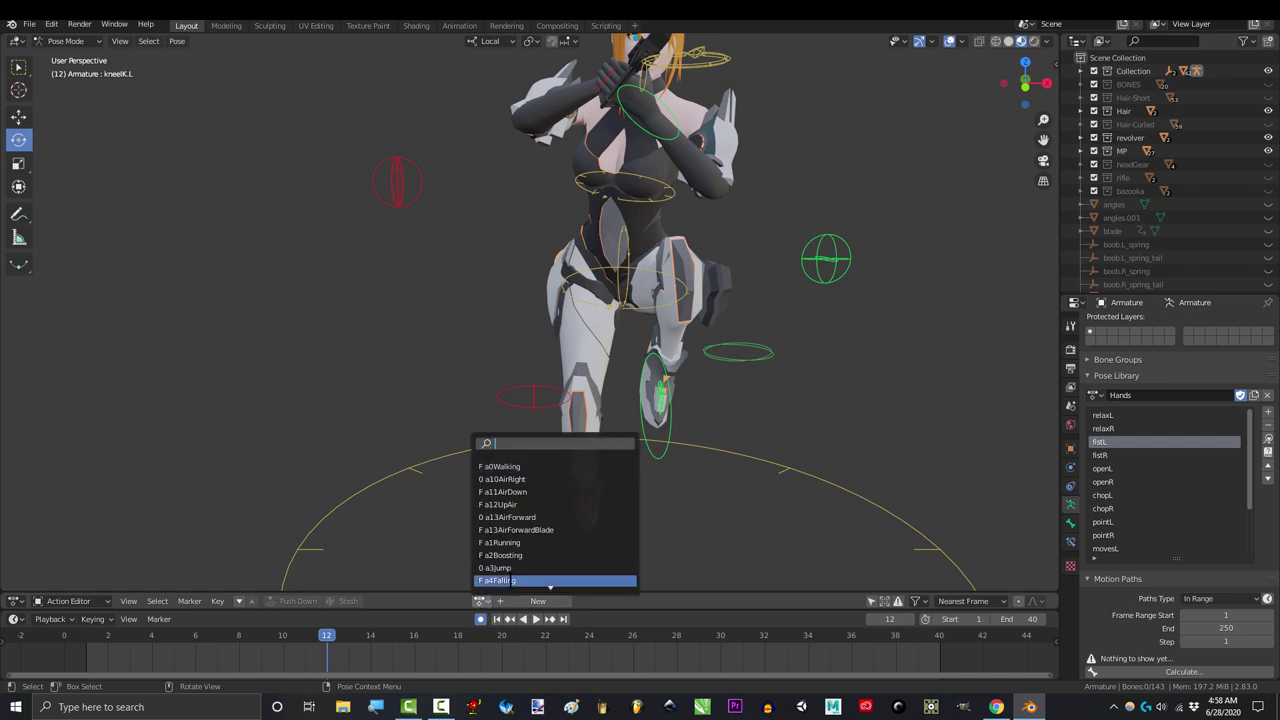
{"action": "left_click", "coordinate": [510, 517]}
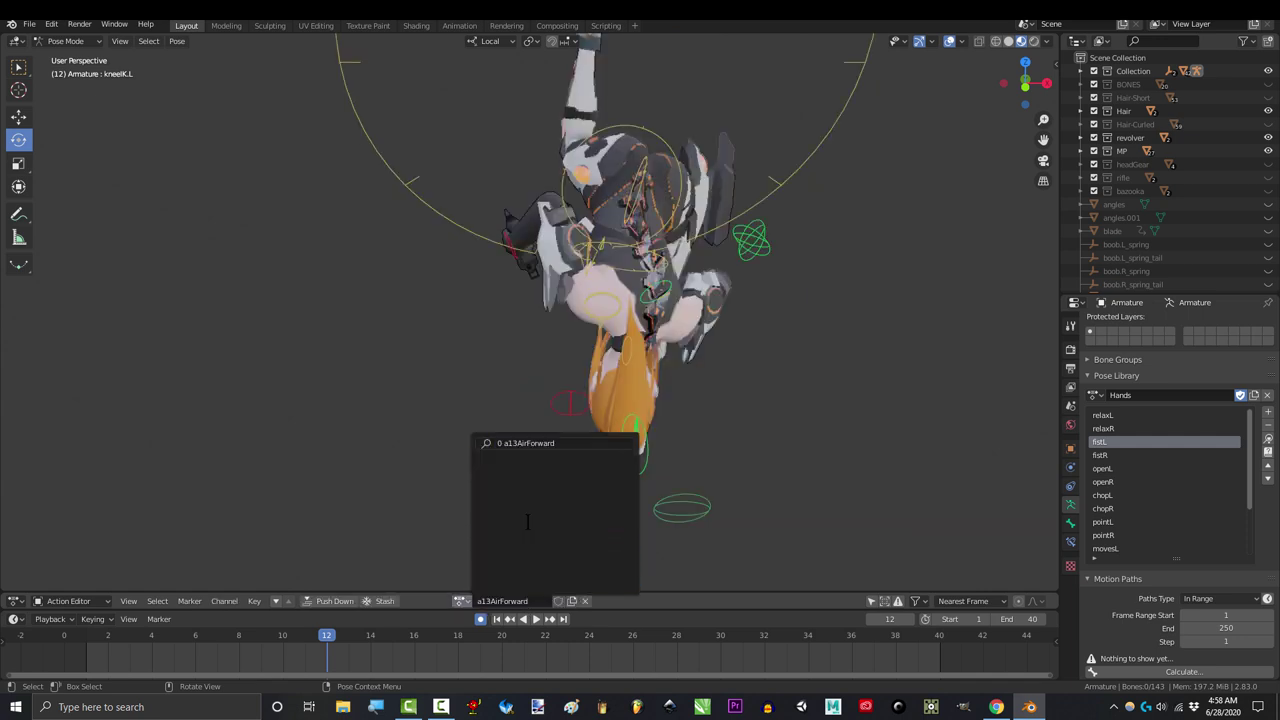
{"action": "left_click", "coordinate": [585, 601]}
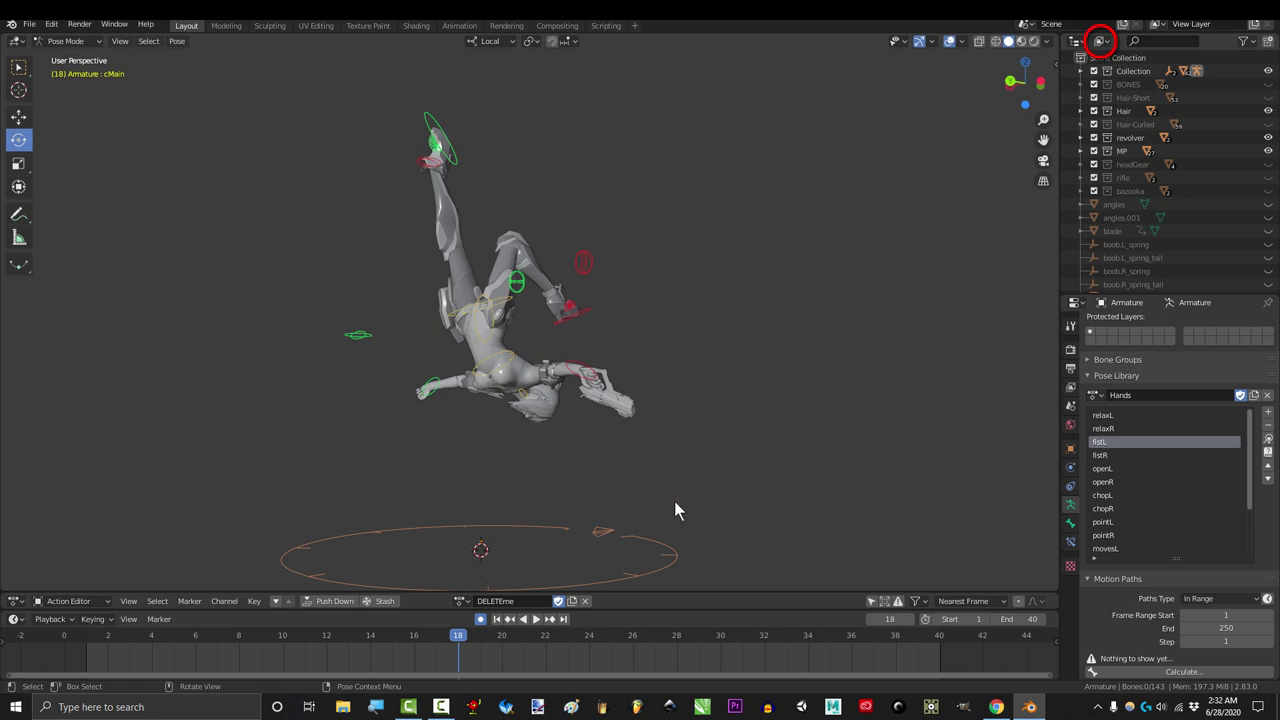
- Switch the Outliner display mode to Blender File and expand the Actions category
{"action": "left_click", "coordinate": [1098, 46]}
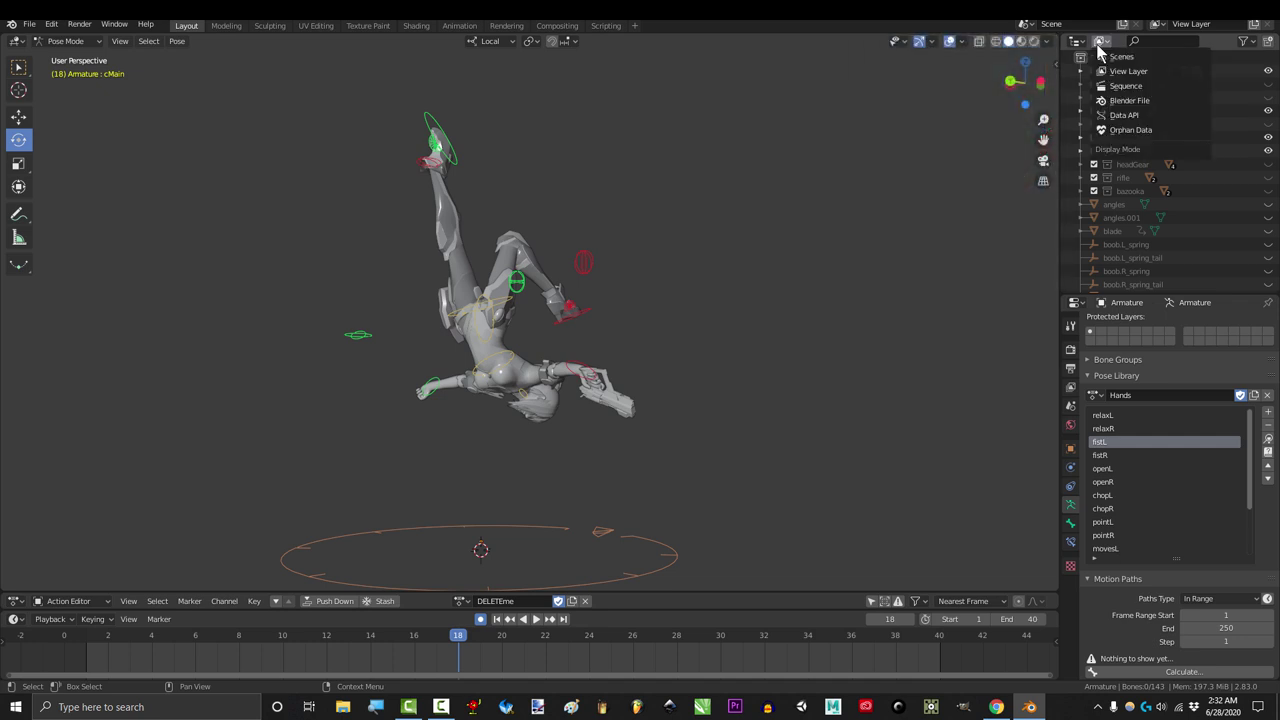
{"action": "left_click", "coordinate": [1154, 103]}
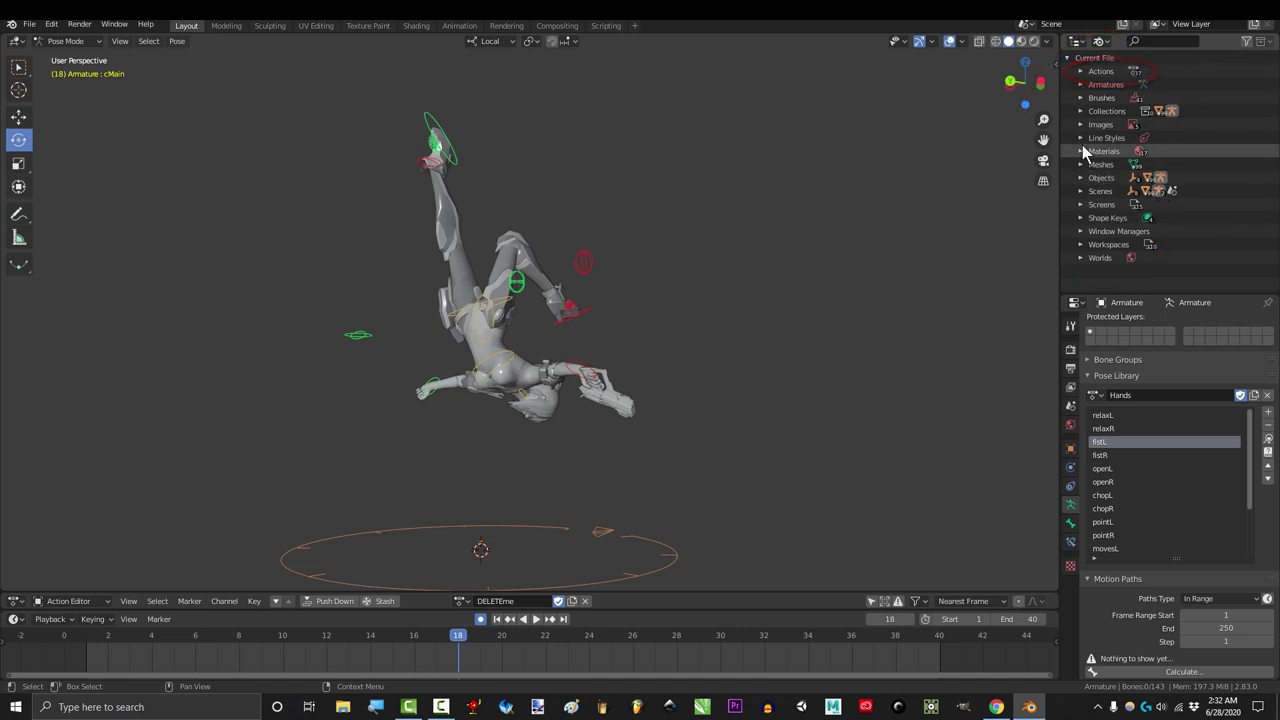
{"action": "left_click", "coordinate": [1080, 71]}
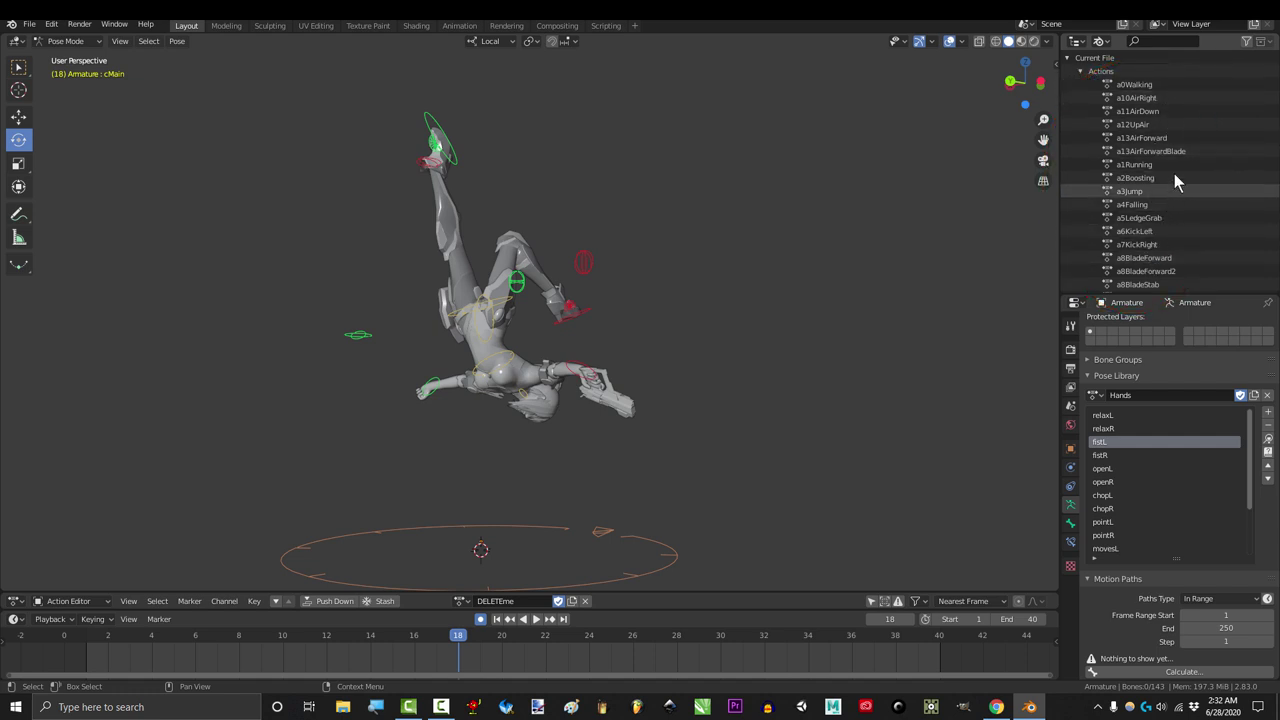
- Scroll down the file's Actions list and select the DELETEme action
{"action": "scroll", "coordinate": [1176, 168], "scroll_direction": "down", "scroll_amount": 10}
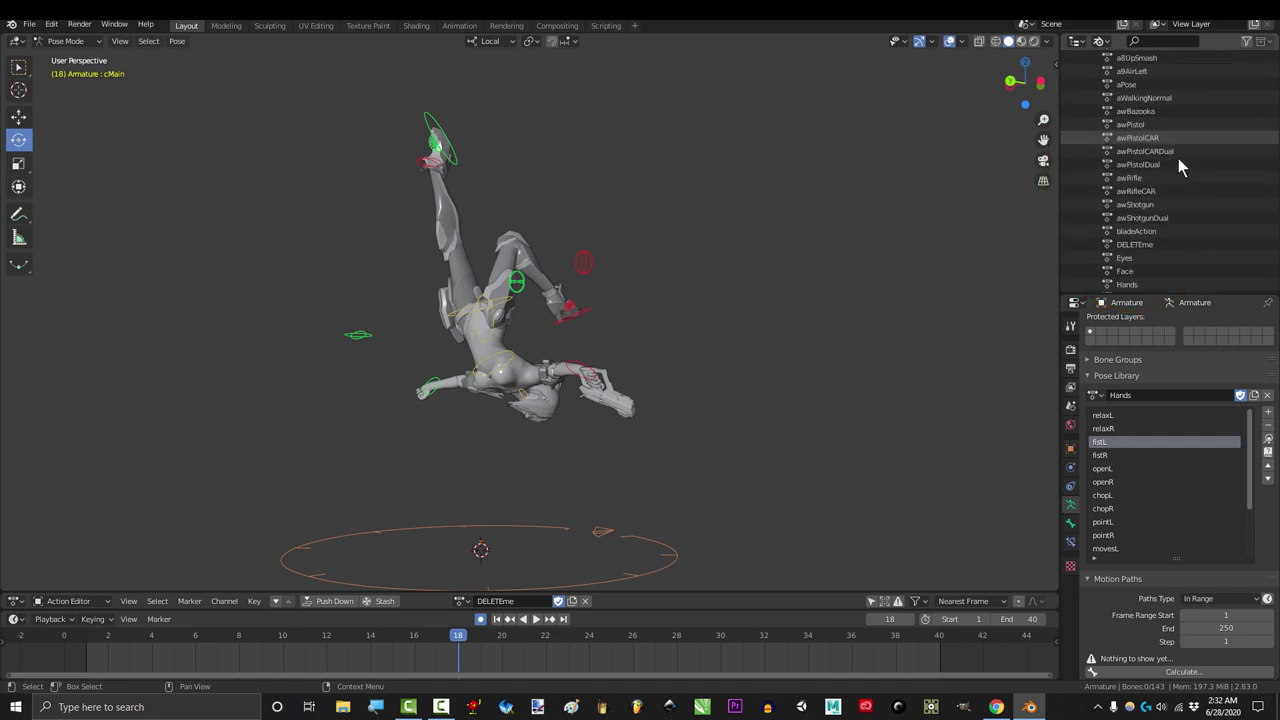
{"action": "scroll", "coordinate": [1178, 160], "scroll_direction": "down", "scroll_amount": 3}
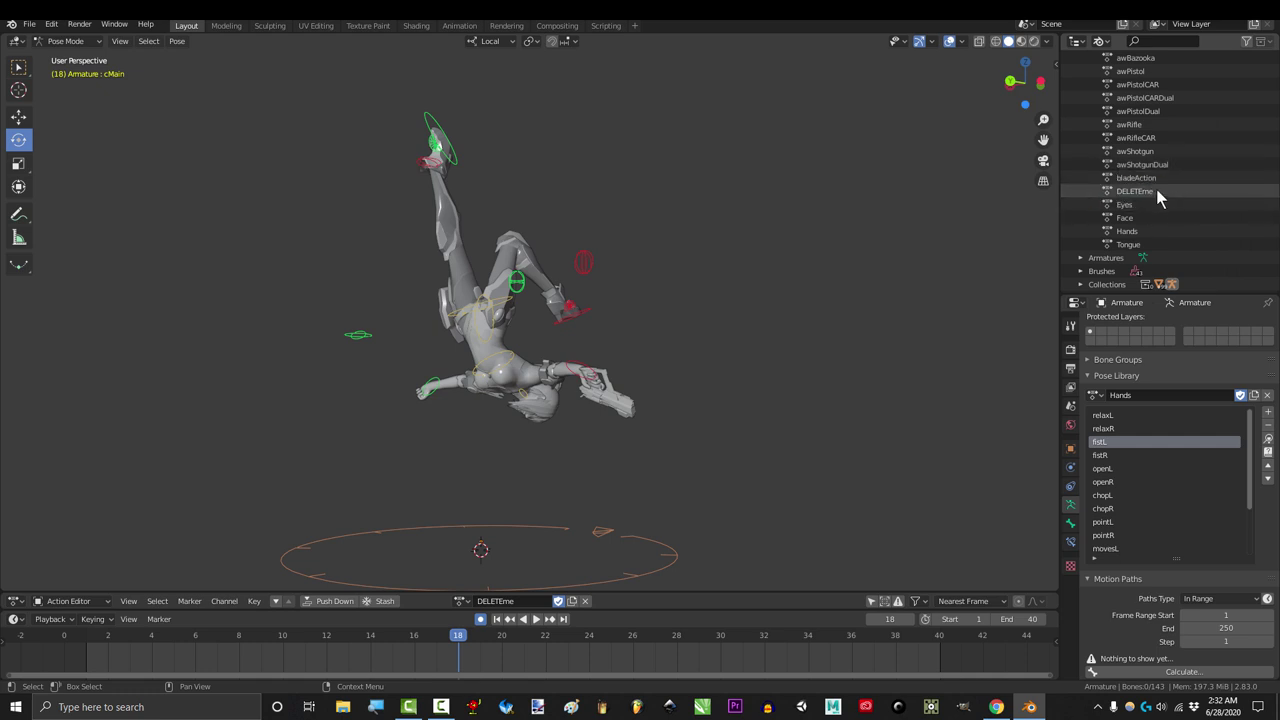
{"action": "left_click", "coordinate": [1163, 190]}
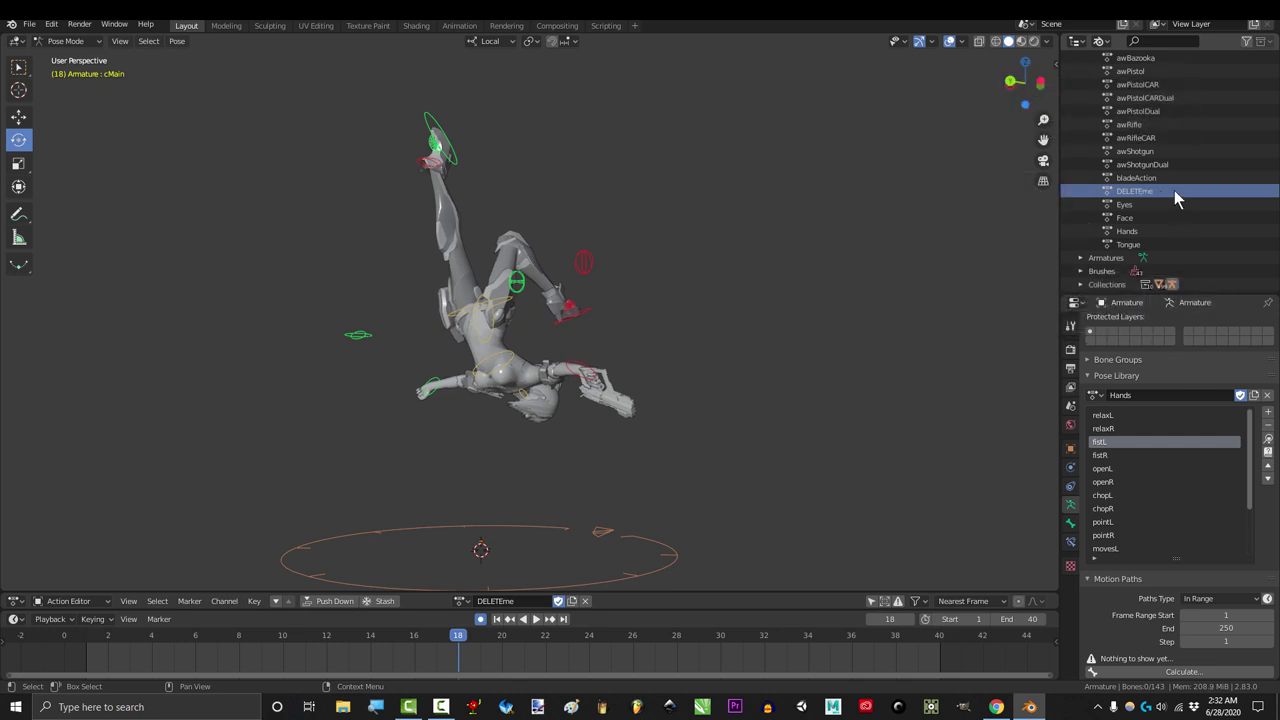
- Delete DELETEme from the Outliner context menu and confirm it's missing from the action list
{"action": "right_click", "coordinate": [1149, 193]}
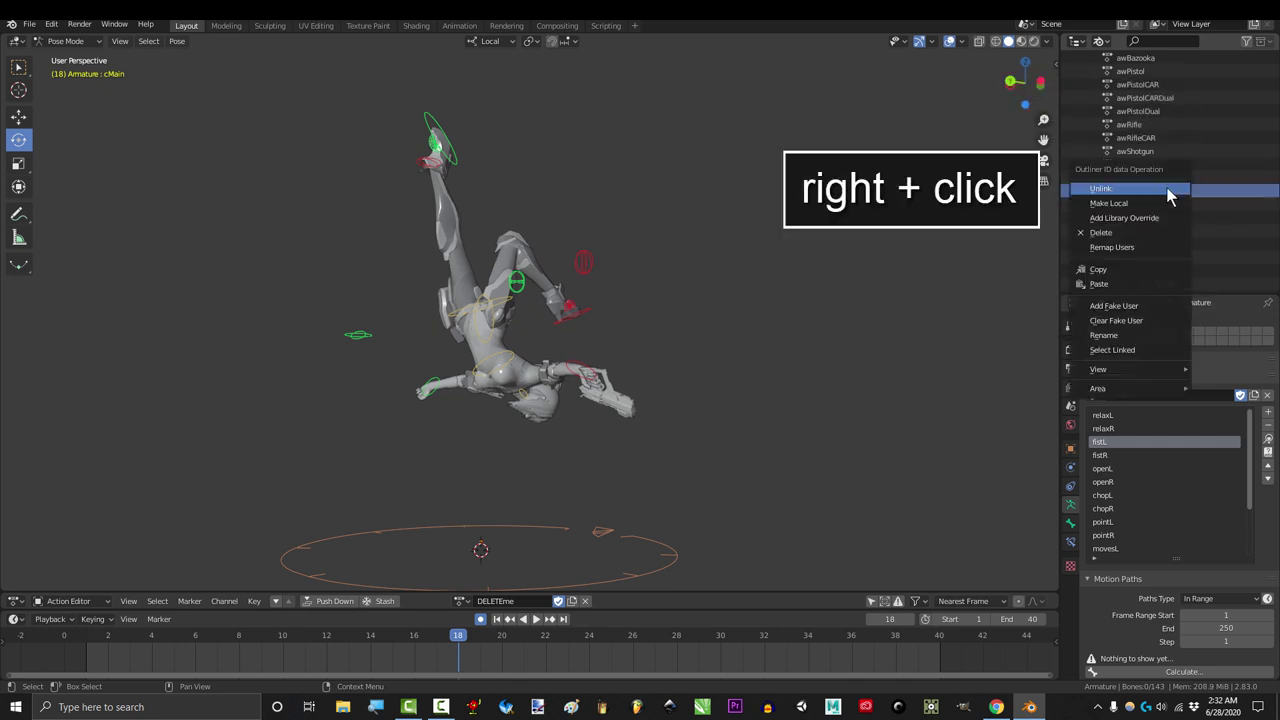
{"action": "left_click", "coordinate": [1156, 235]}
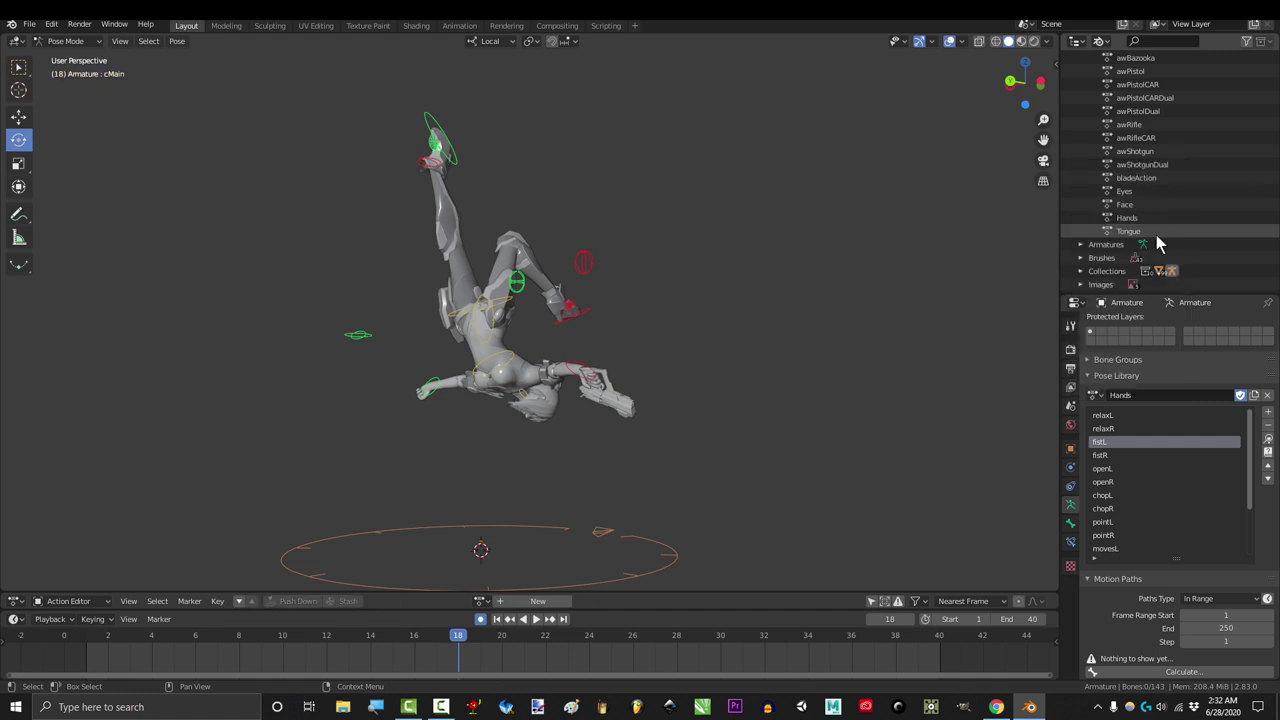
{"action": "left_click", "coordinate": [481, 601]}
{"action": "scroll", "coordinate": [555, 520], "scroll_direction": "down", "scroll_amount": 2}
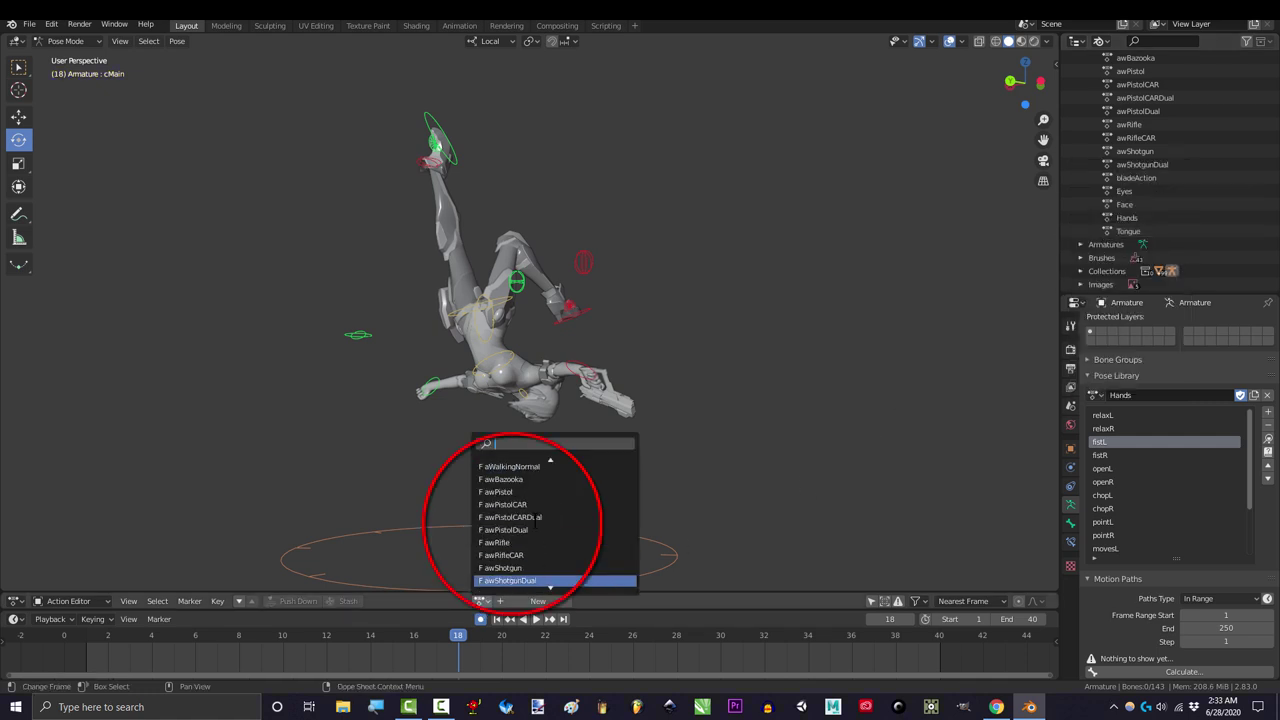
{"action": "scroll", "coordinate": [537, 522], "scroll_direction": "up", "scroll_amount": 15}
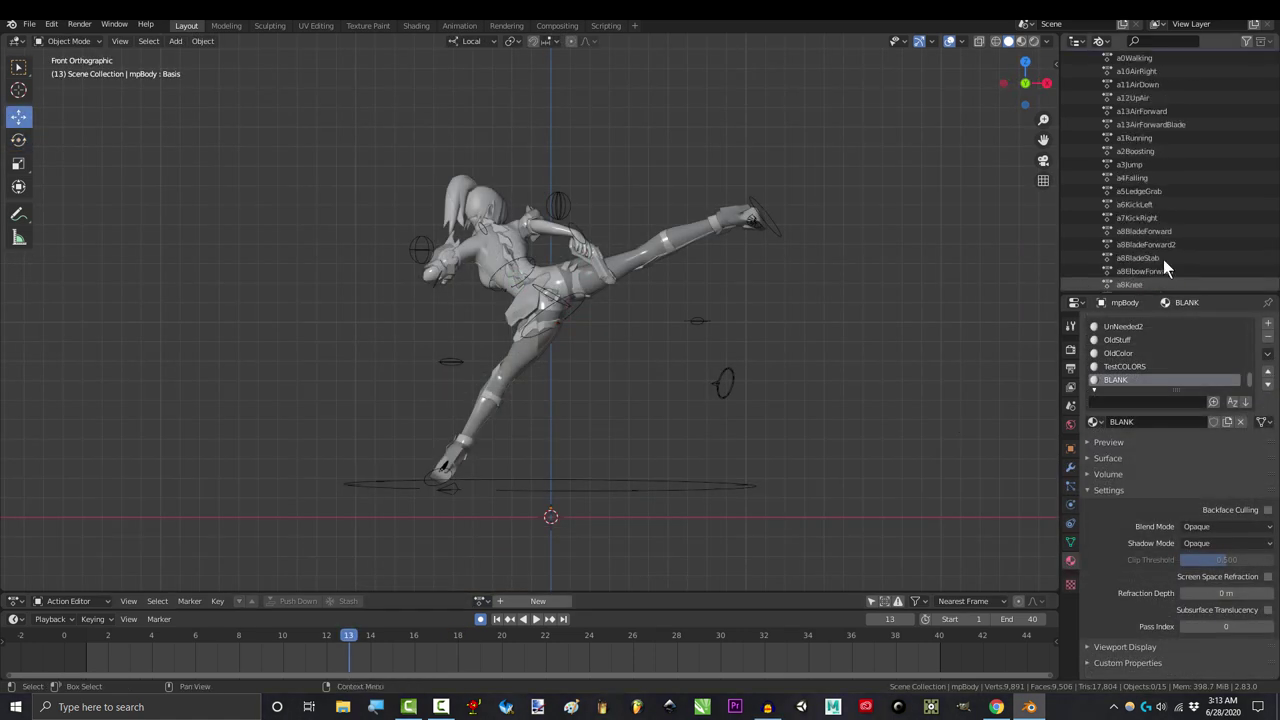
- Collapse Actions, expand the file's Materials list, and browse materials like DETAIL
{"action": "scroll", "coordinate": [1163, 259], "scroll_direction": "up", "scroll_amount": 5}
{"action": "left_click", "coordinate": [1081, 70]}
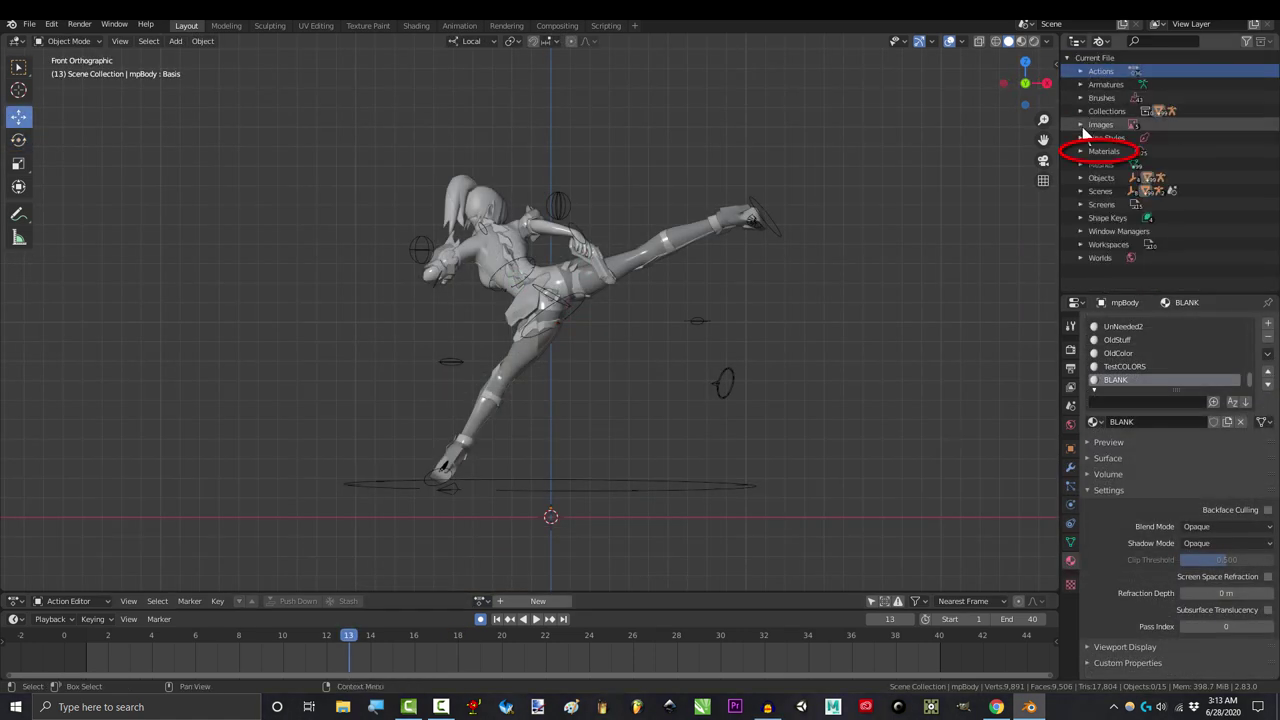
{"action": "left_click", "coordinate": [1080, 151]}
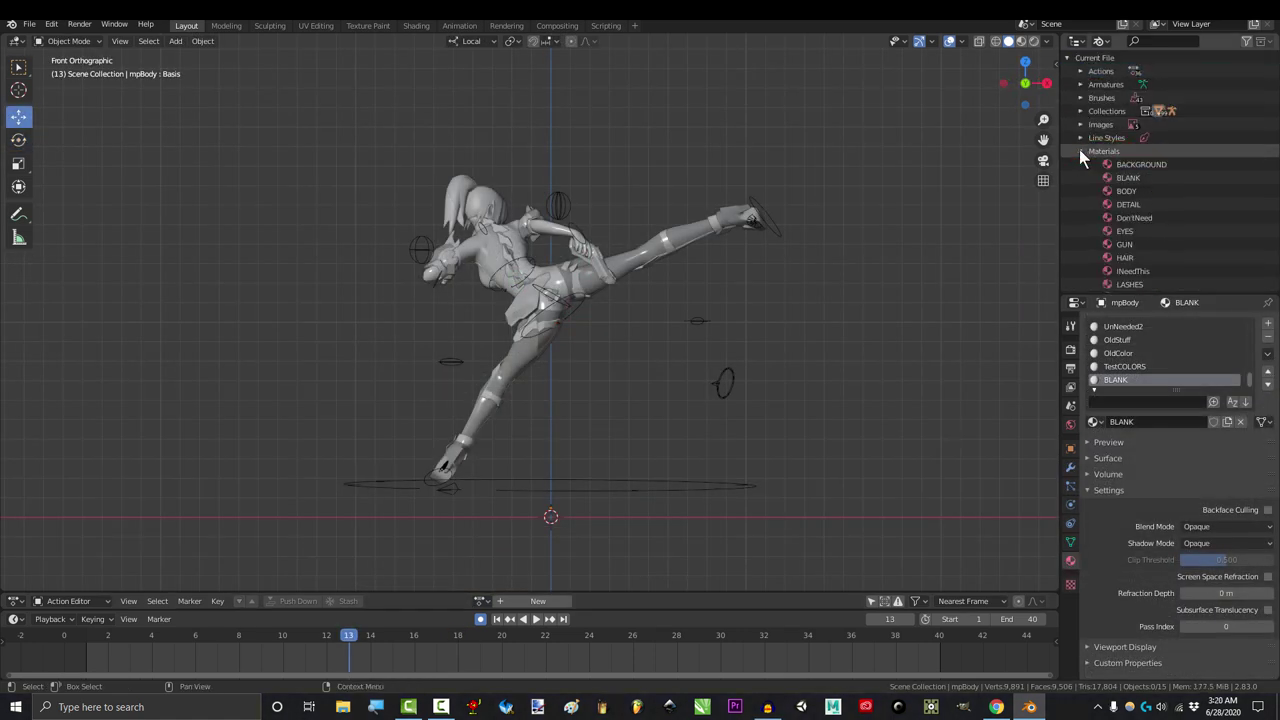
{"action": "scroll", "coordinate": [1185, 210], "scroll_direction": "down", "scroll_amount": 5}
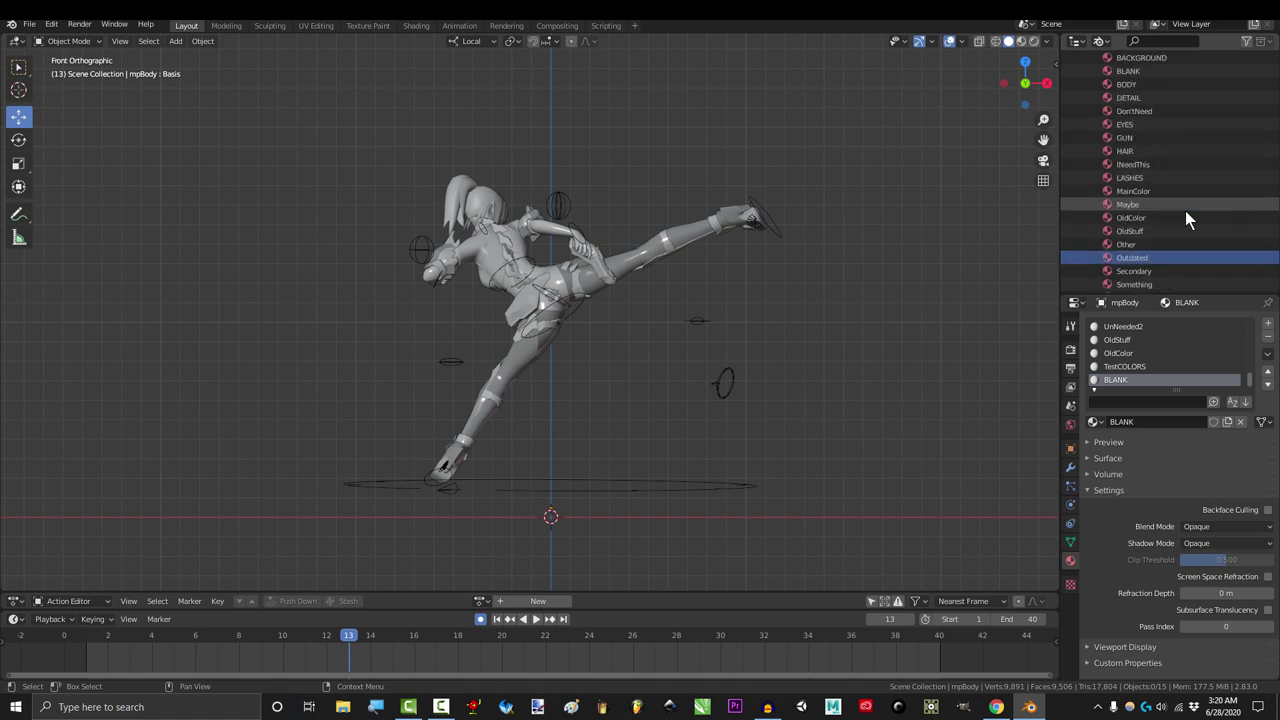
{"action": "scroll", "coordinate": [1190, 180], "scroll_direction": "up", "scroll_amount": 1}
{"action": "left_click", "coordinate": [1200, 100]}
{"action": "left_click", "coordinate": [1188, 124]}
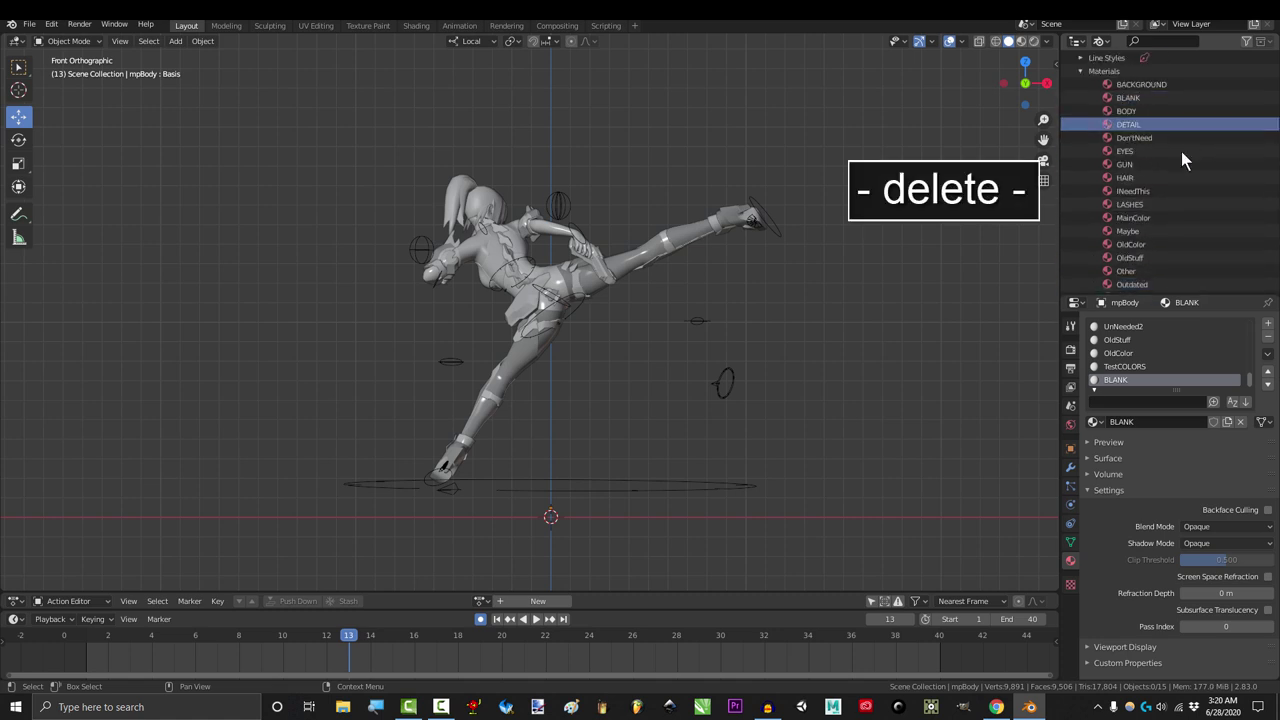
{"action": "scroll", "coordinate": [1170, 200], "scroll_direction": "down", "scroll_amount": 5}
- Delete the UnNeeded2 and Something materials through right-click Delete
{"action": "left_click", "coordinate": [1154, 230]}
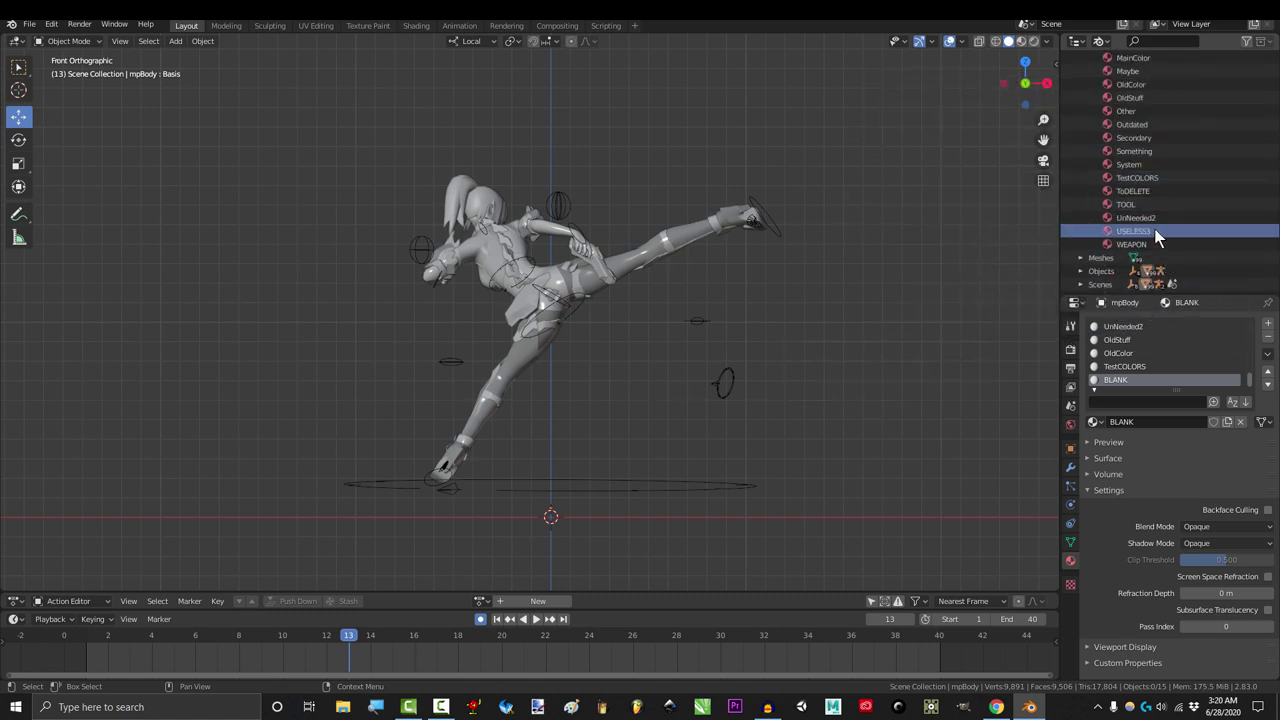
{"action": "left_click", "coordinate": [1150, 217]}
{"action": "right_click", "coordinate": [1150, 217]}
{"action": "left_click", "coordinate": [1150, 216]}
{"action": "left_click", "coordinate": [1160, 151]}
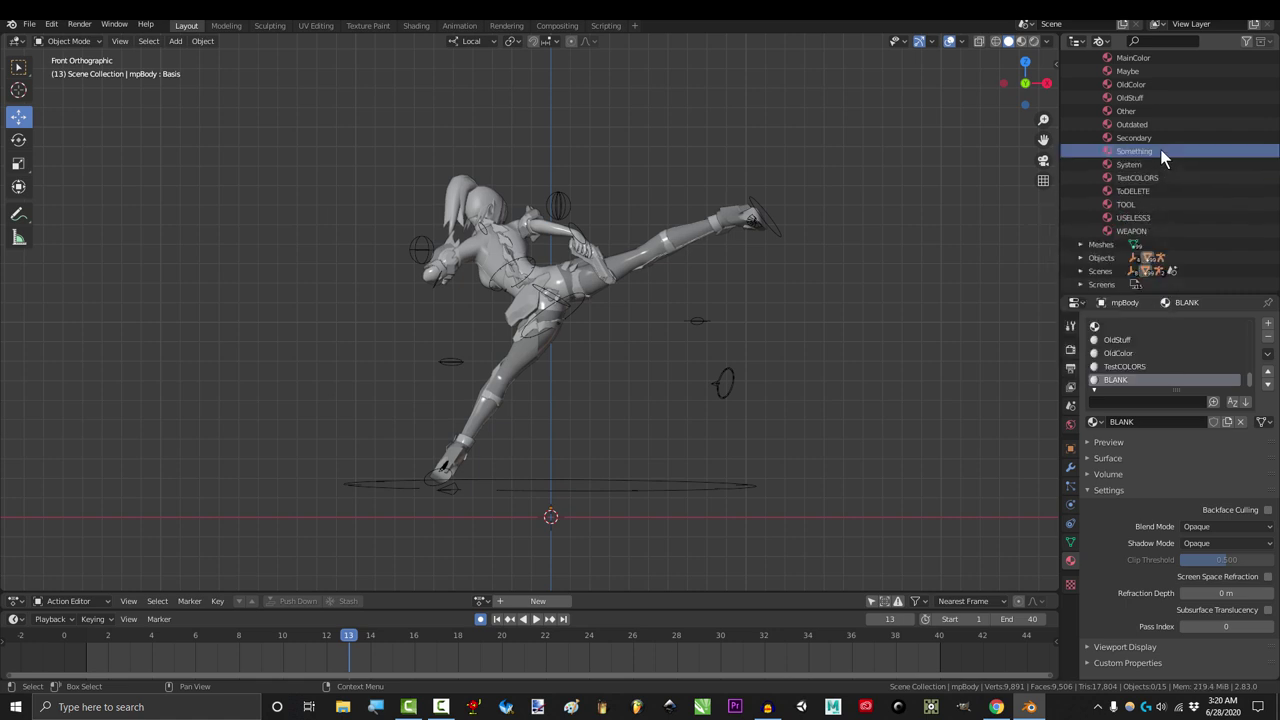
{"action": "right_click", "coordinate": [1160, 151]}
{"action": "left_click", "coordinate": [1160, 151]}
- Open the MainColor material's context menu, then dismiss it without deleting anything
{"action": "right_click", "coordinate": [1160, 151]}
{"action": "key", "text": "Escape"}
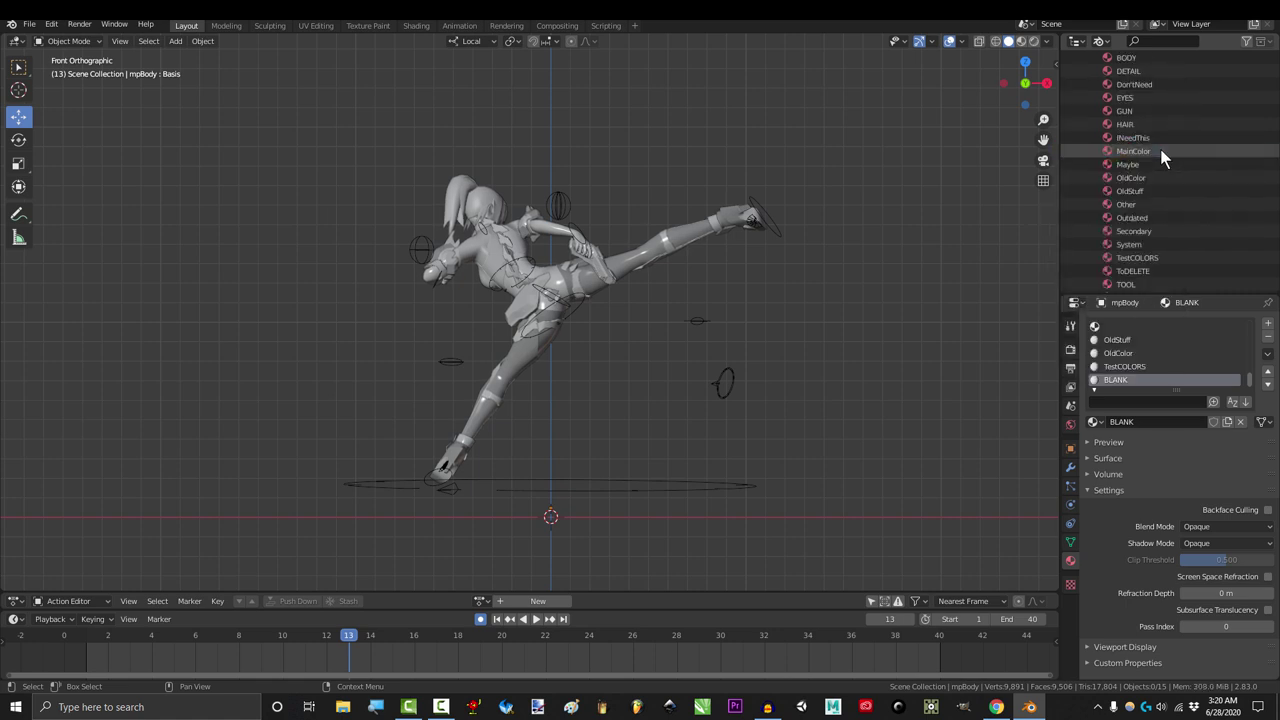
{"action": "right_click", "coordinate": [1160, 151]}
{"action": "left_click", "coordinate": [1160, 151]}
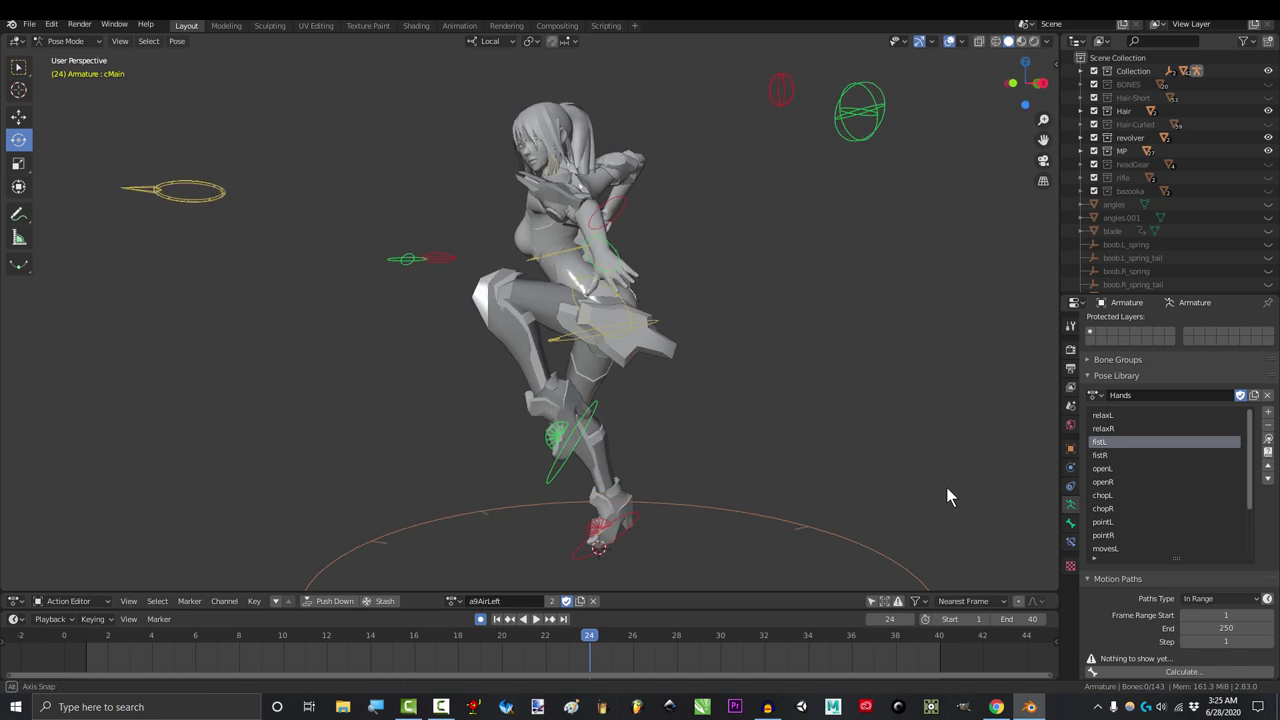
{"action": "mouse_move", "coordinate": [946, 487]}
{"action": "middle_mouse_down"}
{"action": "mouse_move", "coordinate": [774, 425]}
{"action": "mouse_move", "coordinate": [447, 475]}
{"action": "middle_mouse_up"}
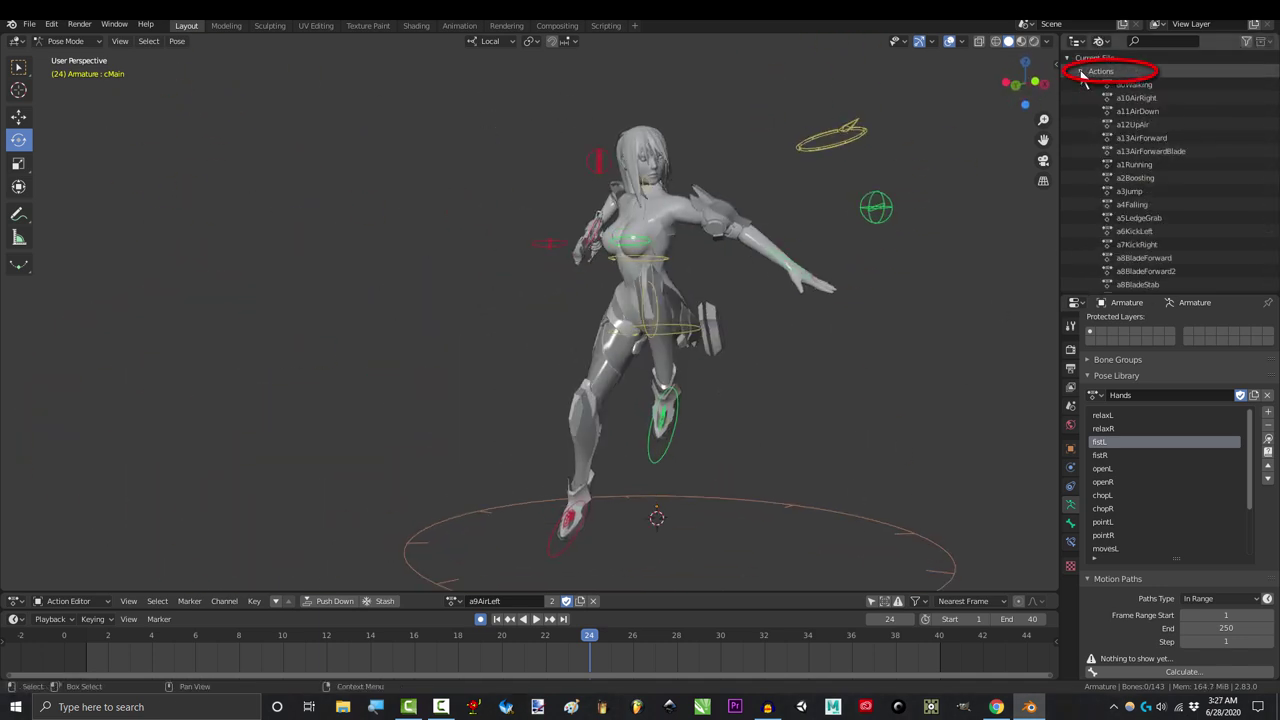
- Scroll the Outliner's Actions list and select the Hands action
{"action": "scroll", "coordinate": [1172, 130], "scroll_direction": "down", "scroll_amount": 8}
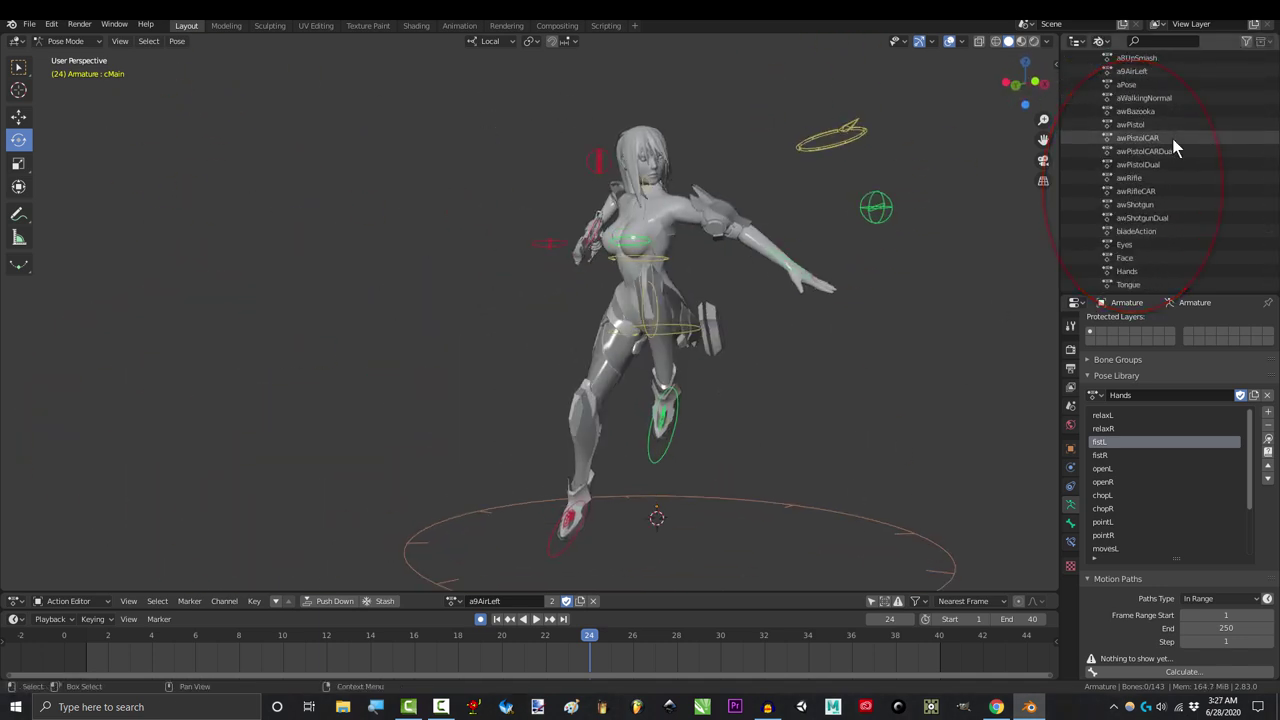
{"action": "scroll", "coordinate": [1172, 138], "scroll_direction": "down", "scroll_amount": 3}
{"action": "left_click", "coordinate": [1158, 177]}
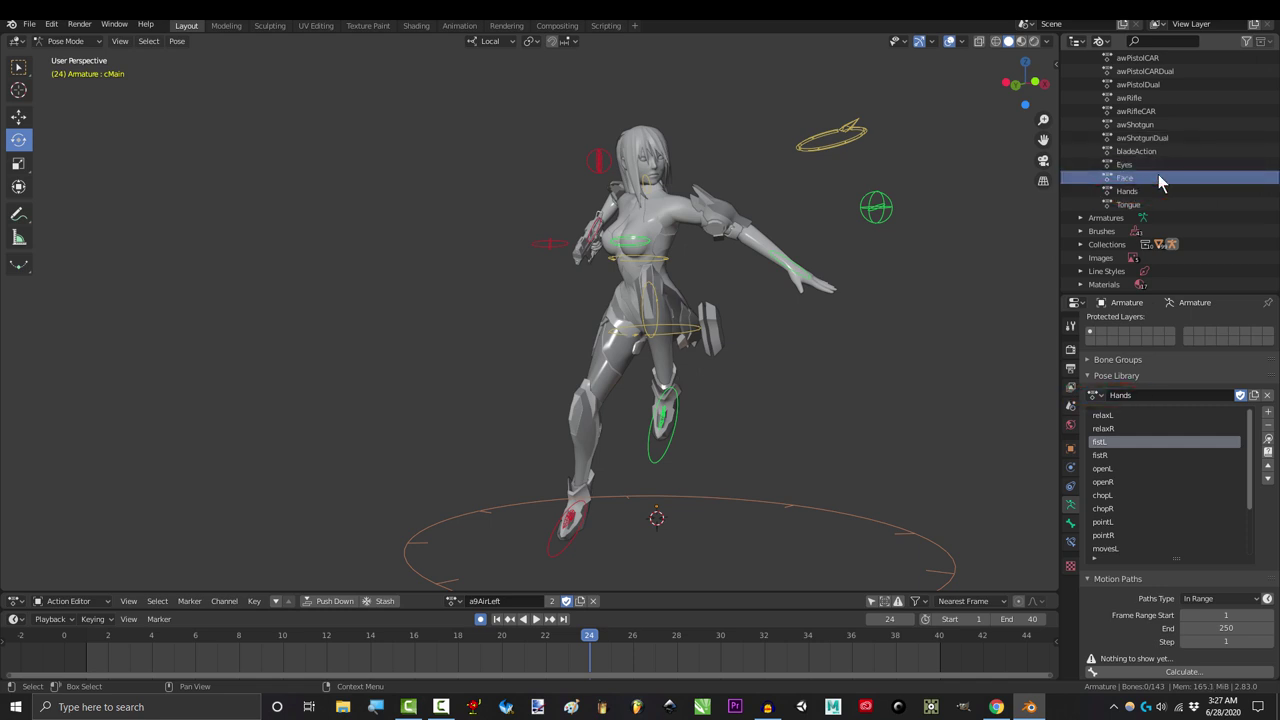
{"action": "left_click", "coordinate": [1154, 191]}
{"action": "left_click", "coordinate": [1156, 181]}
{"action": "key", "text": "Up"}
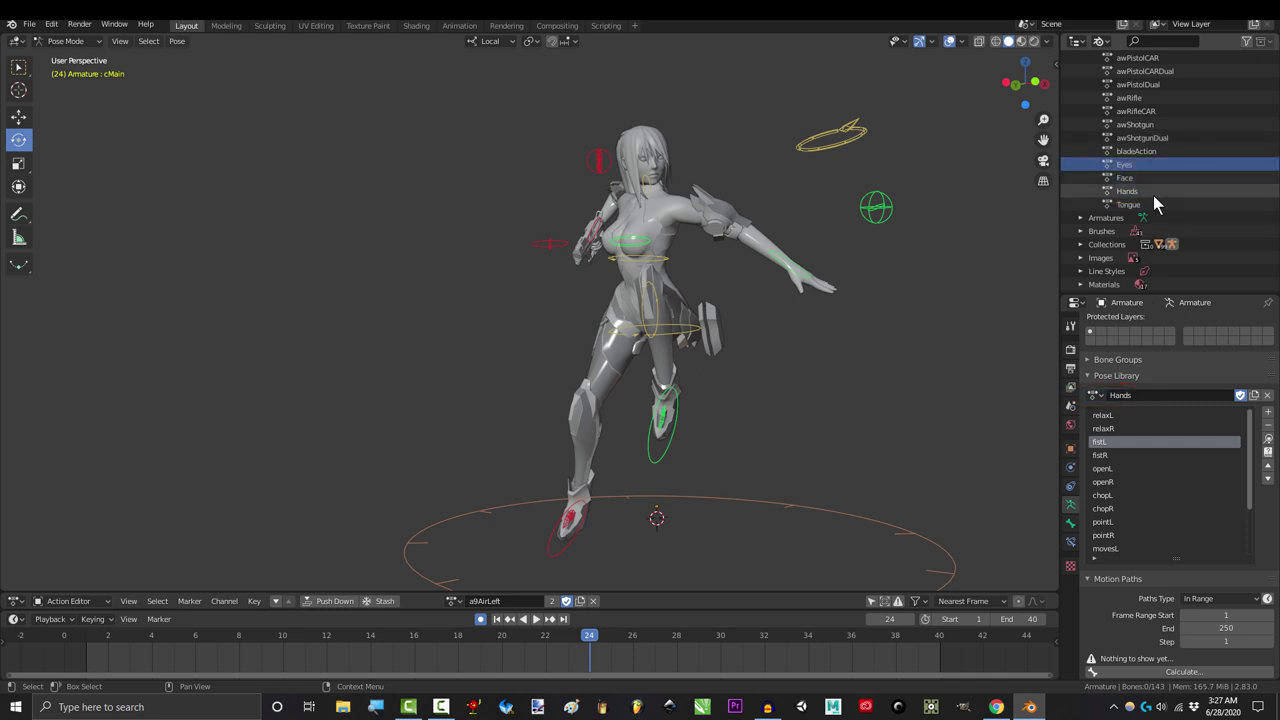
{"action": "left_click", "coordinate": [1153, 192]}
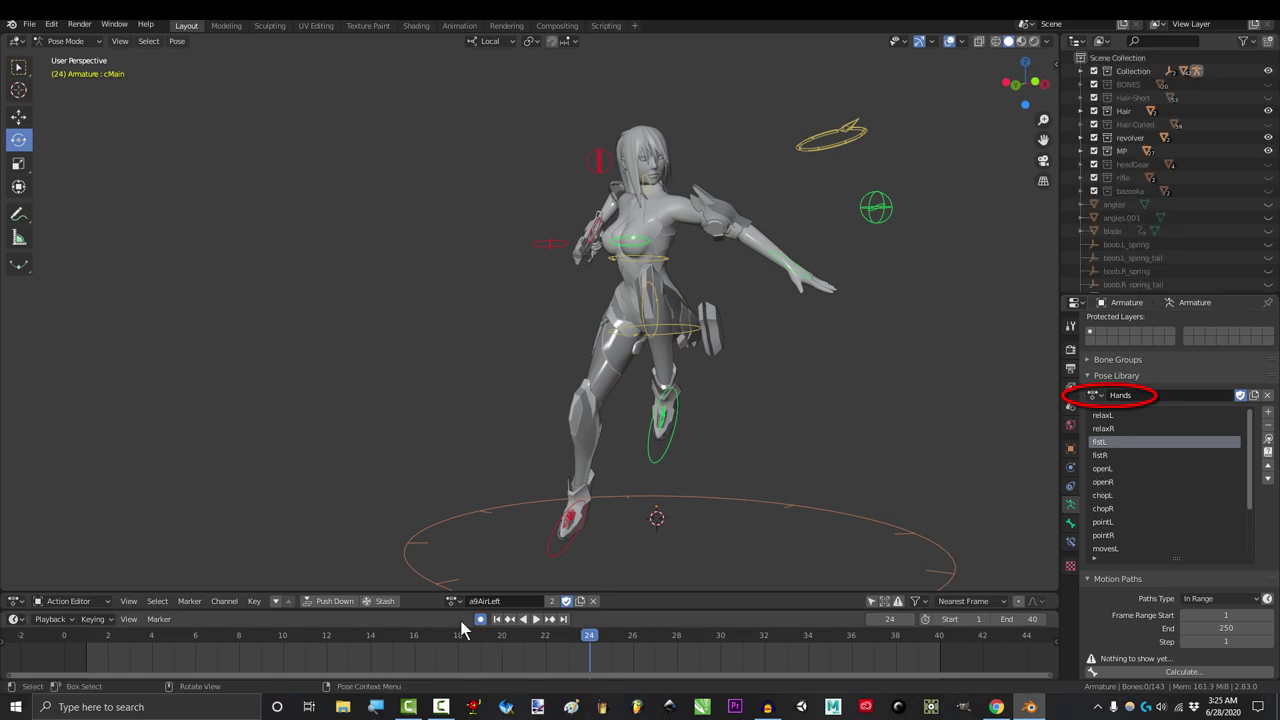
- Assign the Hands action to the armature and play it from frame 1
{"action": "left_click", "coordinate": [458, 600]}
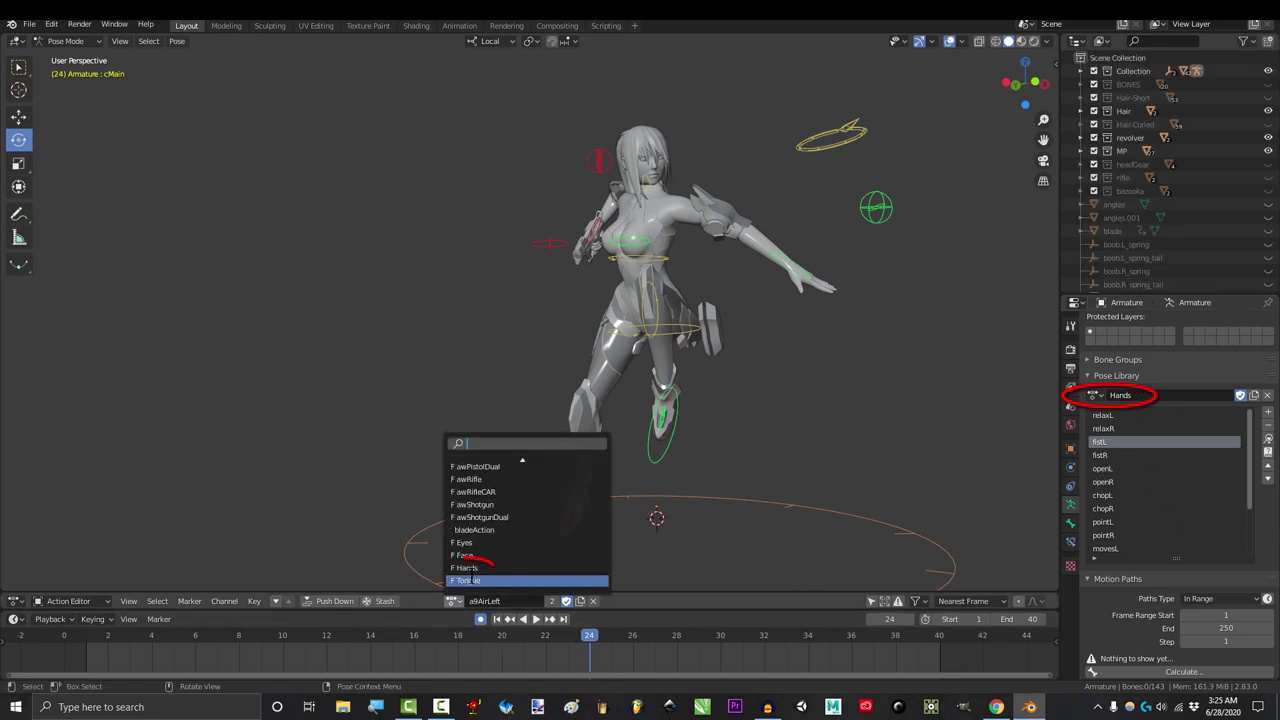
{"action": "left_click", "coordinate": [466, 567]}
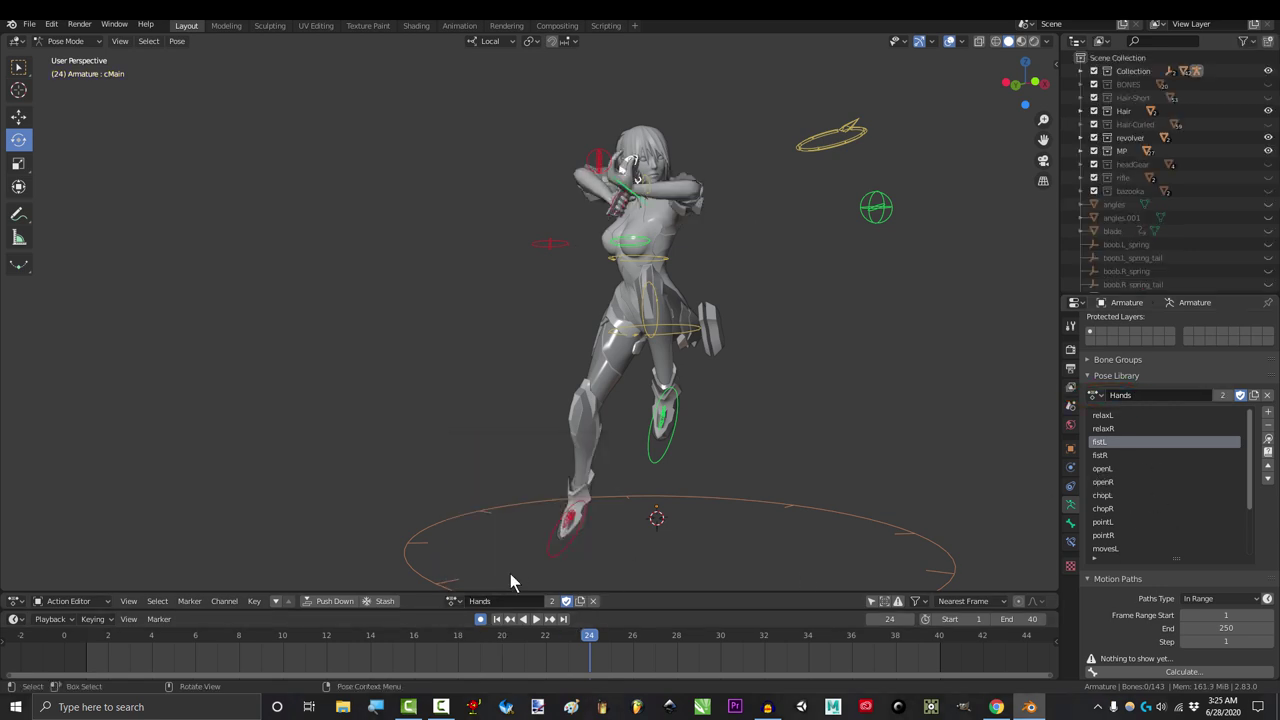
{"action": "left_click", "coordinate": [98, 636]}
{"action": "key", "text": "space"}
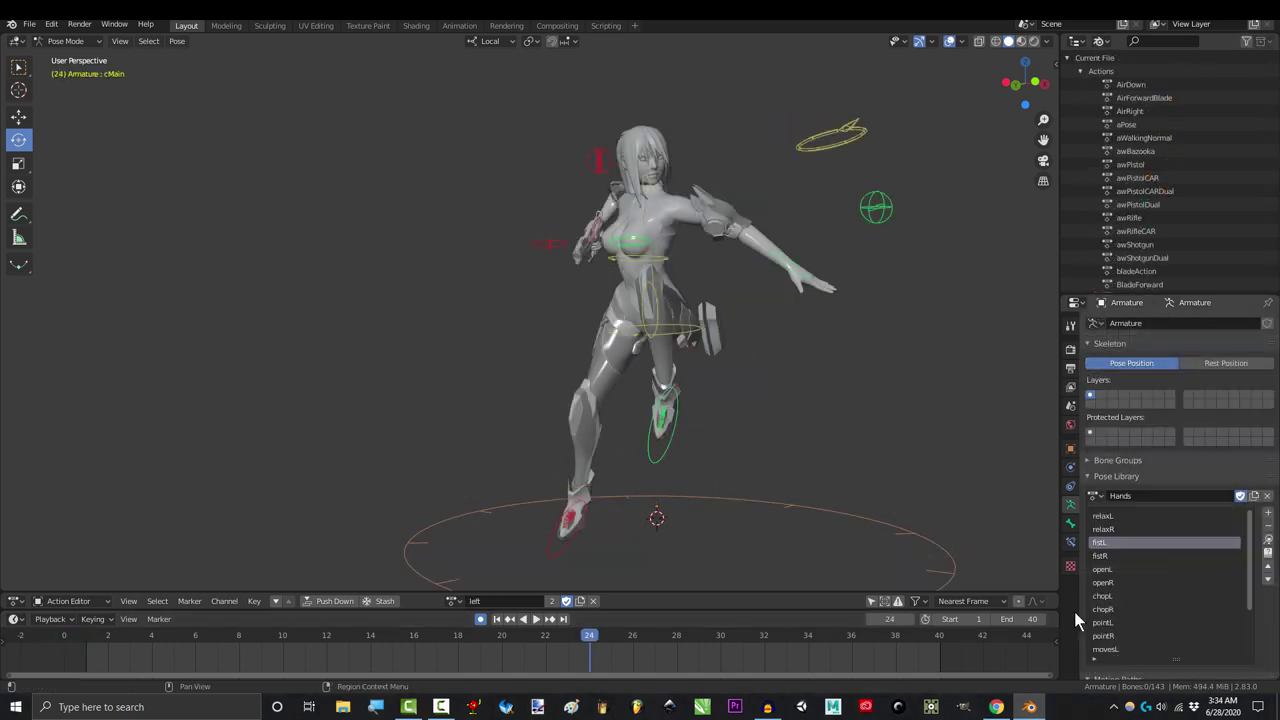
- Browse the Pose Library and Action Editor action lists to review the file's saved actions
{"action": "left_click", "coordinate": [1095, 497]}
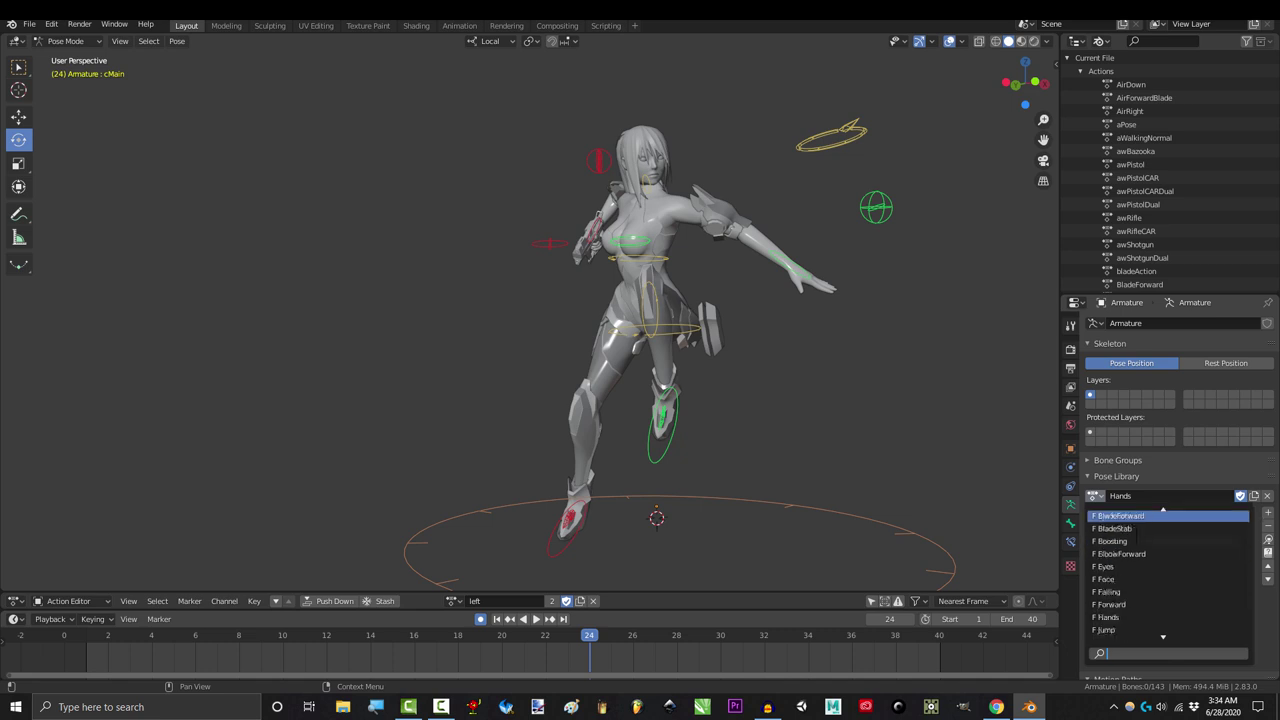
{"action": "left_click", "coordinate": [453, 601]}
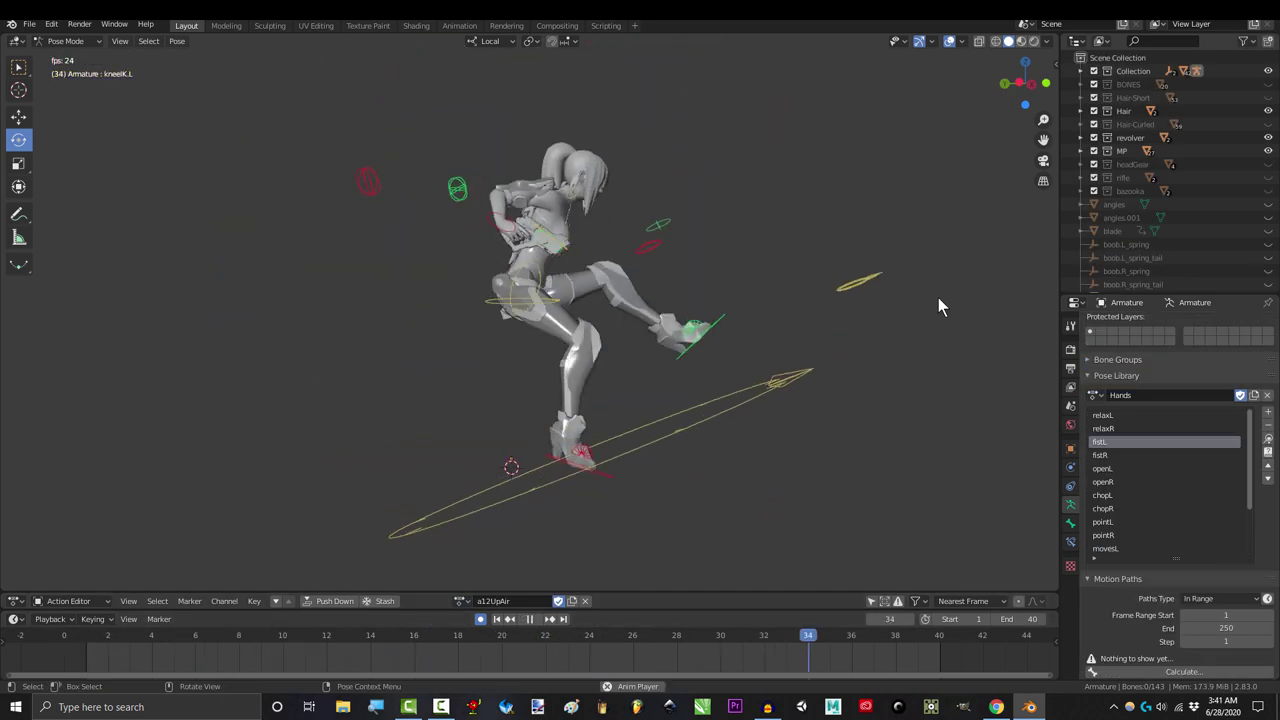
- Pause playback, show the character's colours, and switch between front and right orthographic views
{"action": "key", "text": "space"}
{"action": "key", "text": "z"}
{"action": "key", "text": "KP_1"}
{"action": "key", "text": "space"}
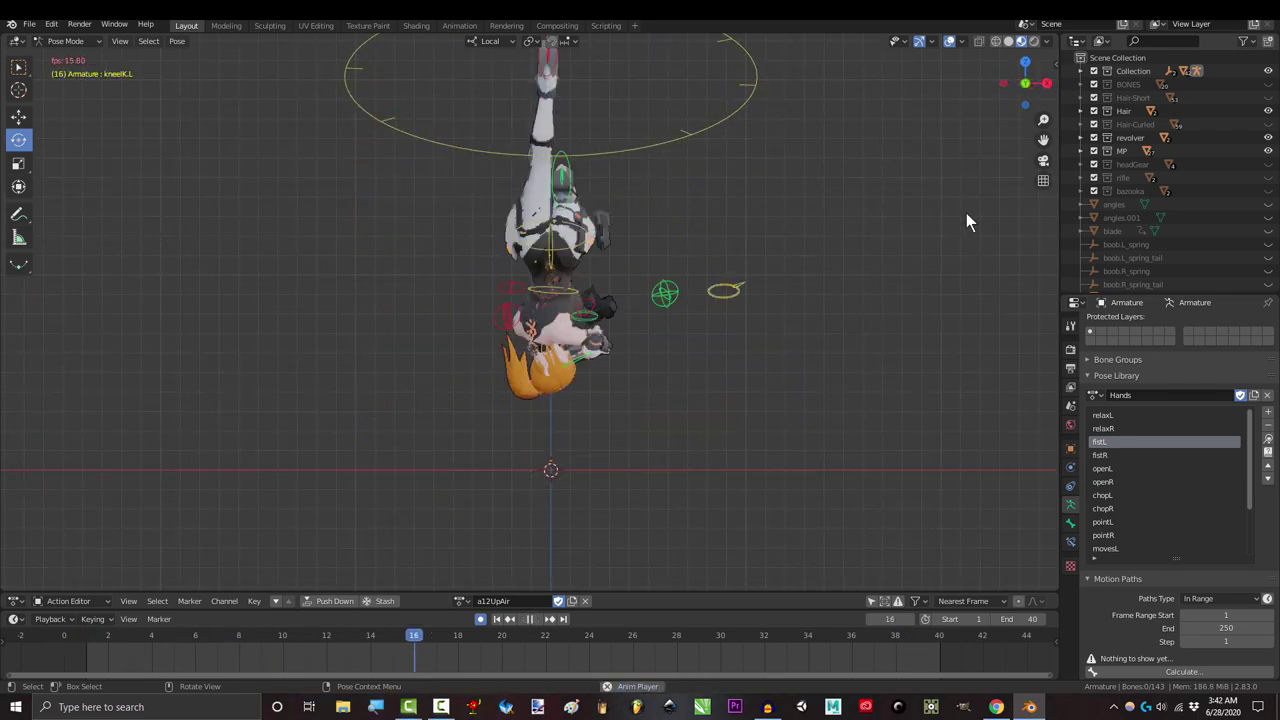
{"action": "key", "text": "space"}
{"action": "key", "text": "KP_3"}
- Unlink a12UpAir from the armature and confirm it is still listed among the actions
{"action": "left_click", "coordinate": [586, 602]}
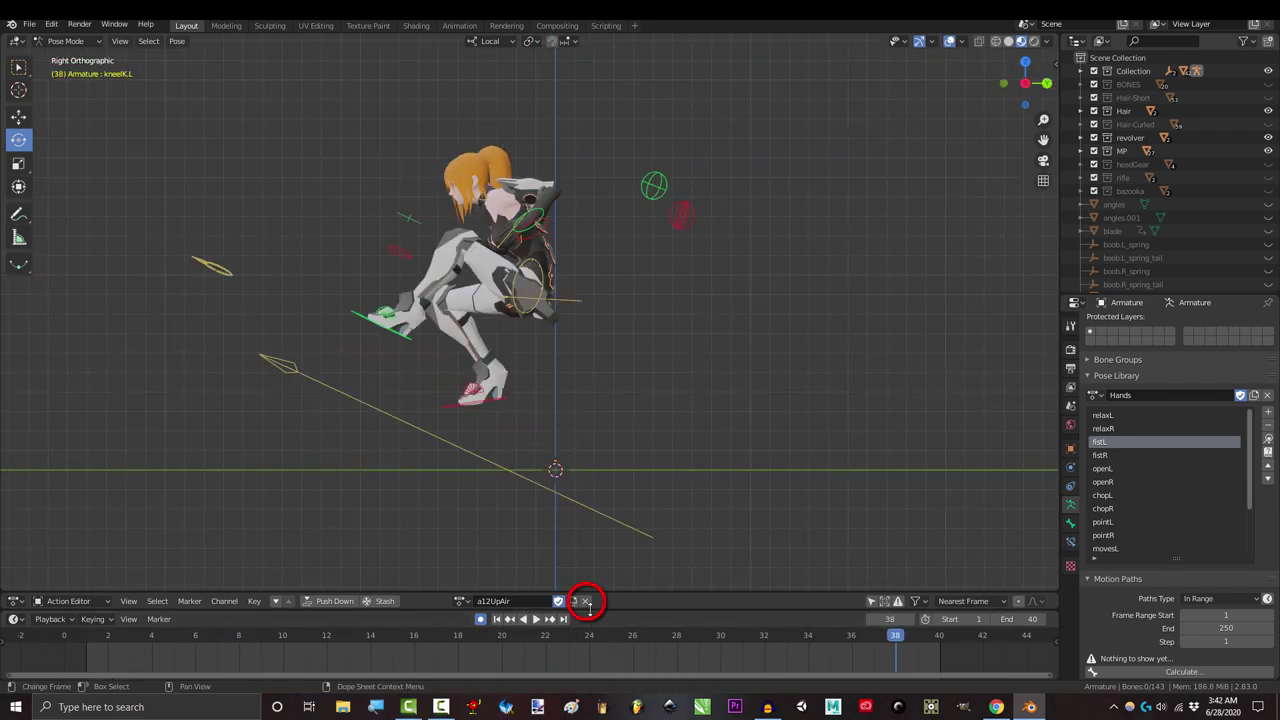
{"action": "left_click", "coordinate": [586, 603]}
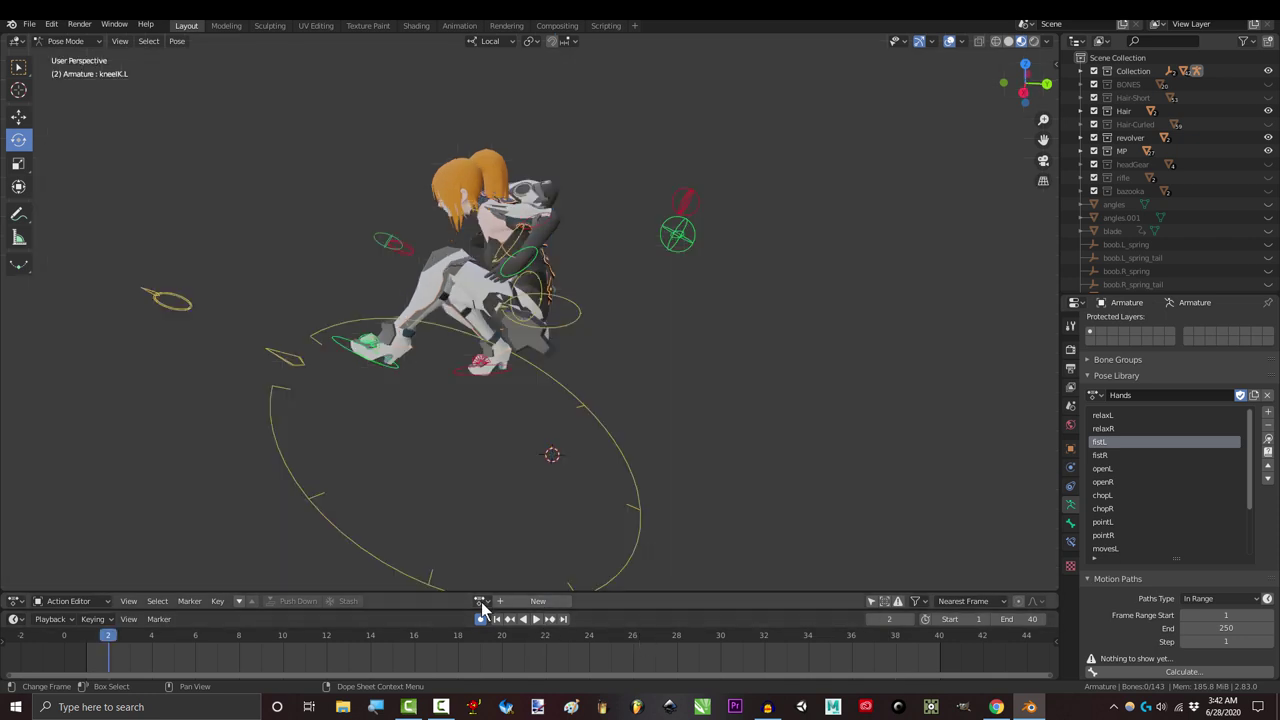
{"action": "left_click", "coordinate": [461, 600]}
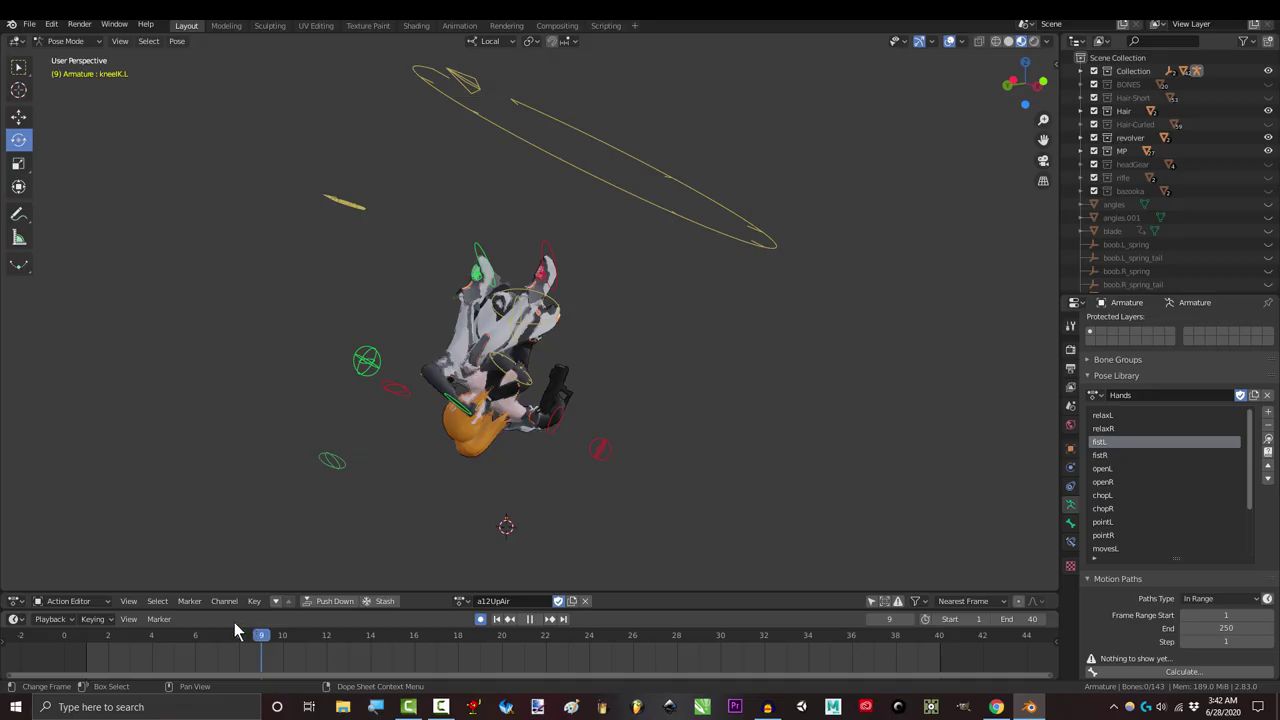
{"action": "left_click_drag", "start_coordinate": [238, 625], "coordinate": [896, 657]}
{"action": "middle_click_drag", "start_coordinate": [857, 514], "coordinate": [568, 588]}
- Choose a11AirDown from the Action Editor browse list and start its playback
{"action": "left_click", "coordinate": [461, 601]}
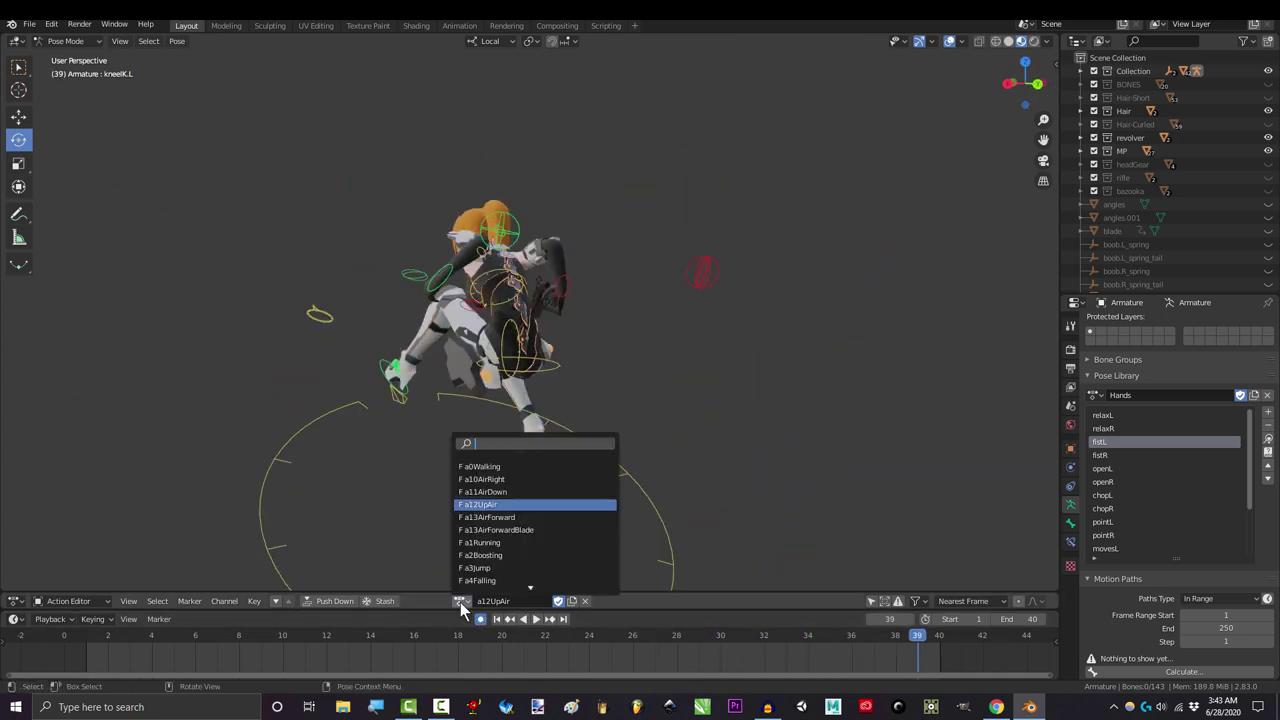
{"action": "left_click", "coordinate": [505, 492]}
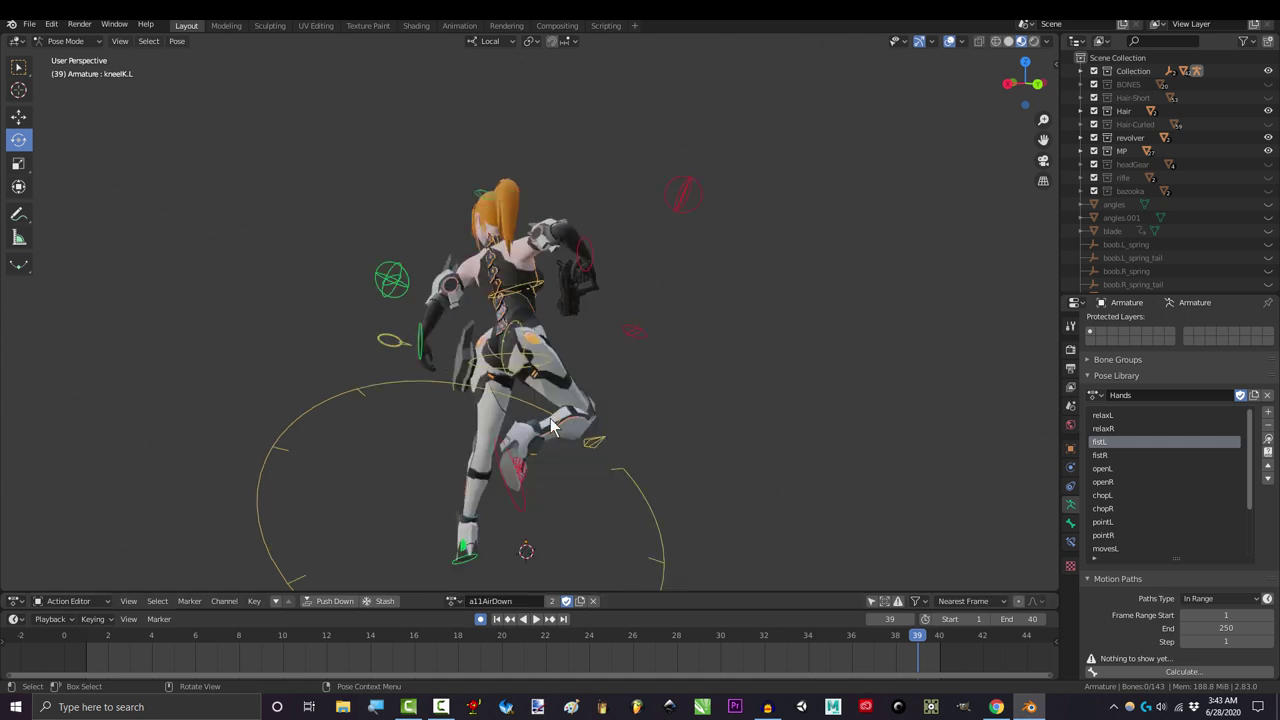
{"action": "key", "text": "space"}
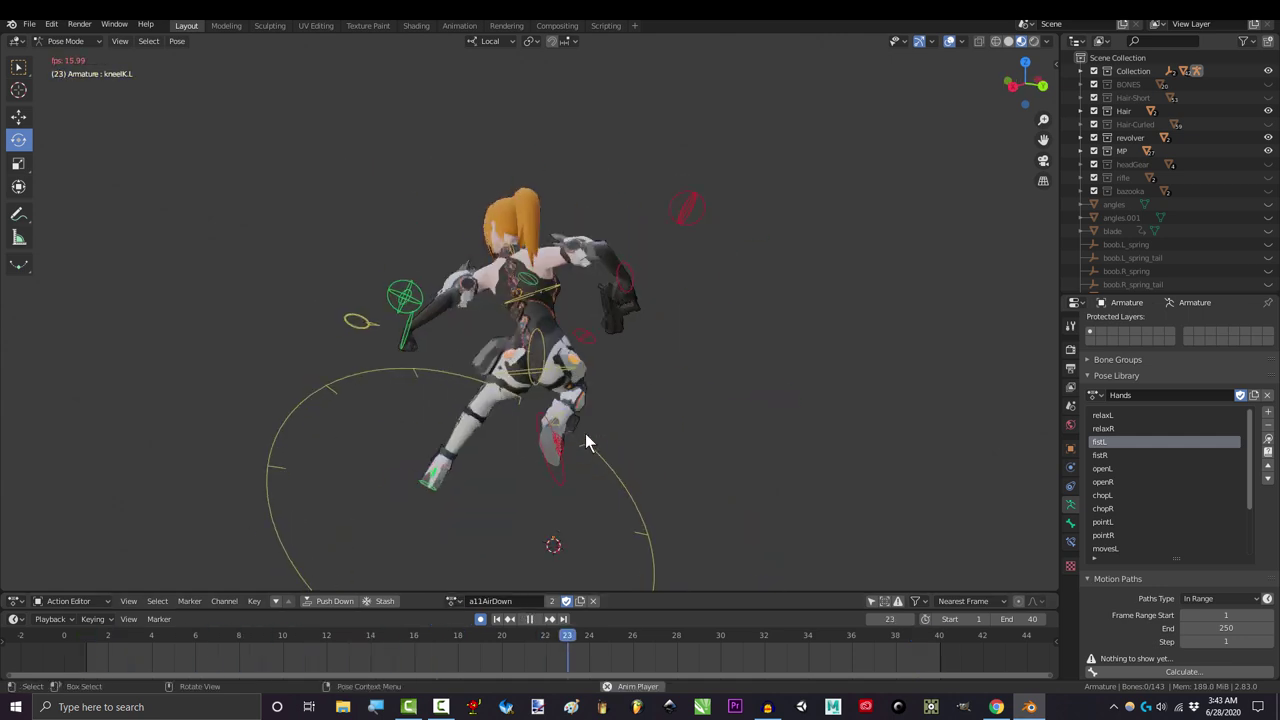